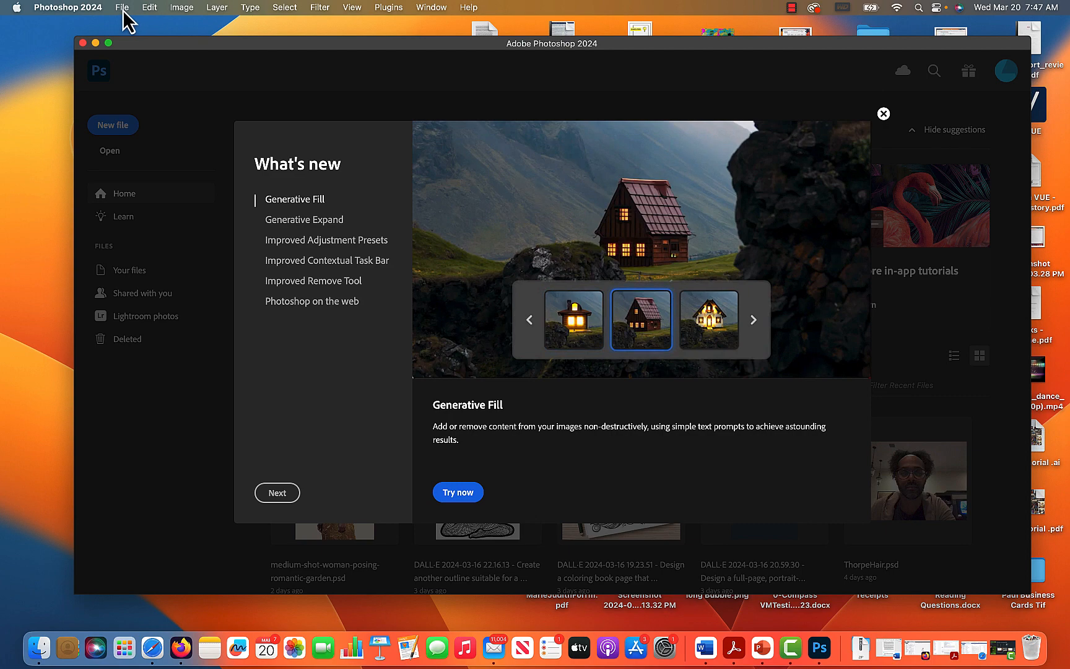
left_click(122, 9)
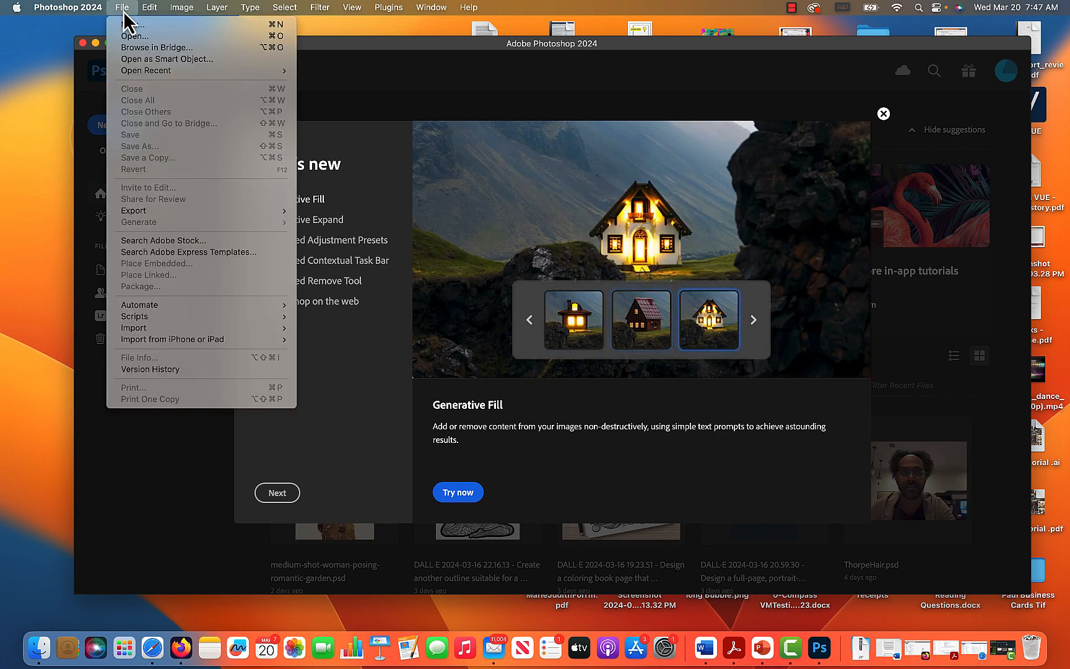
left_click(140, 37)
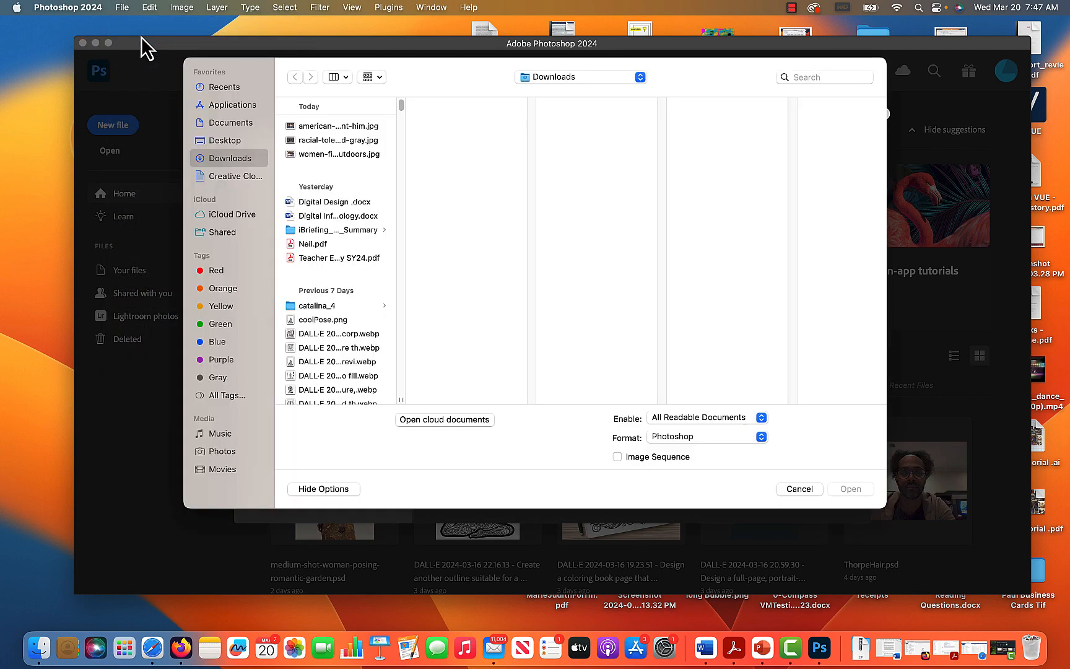
left_click(798, 488)
Start a new document from the Letter print preset, 8.5 x 11 inches at 300 ppi, and name it Respect Poster.
left_click(122, 7)
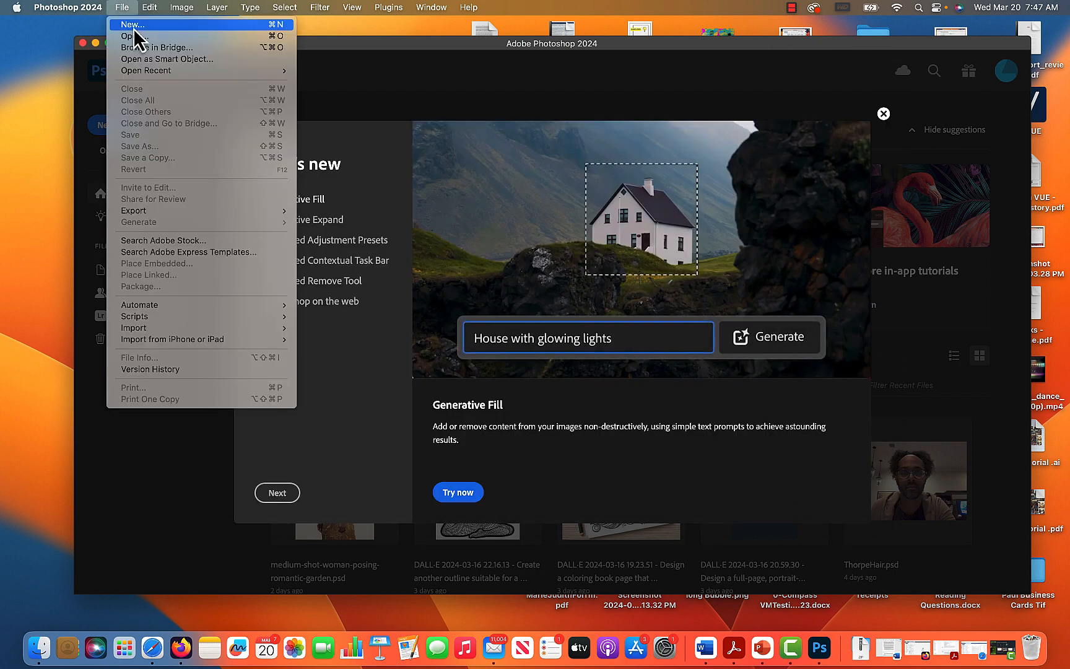
left_click(135, 26)
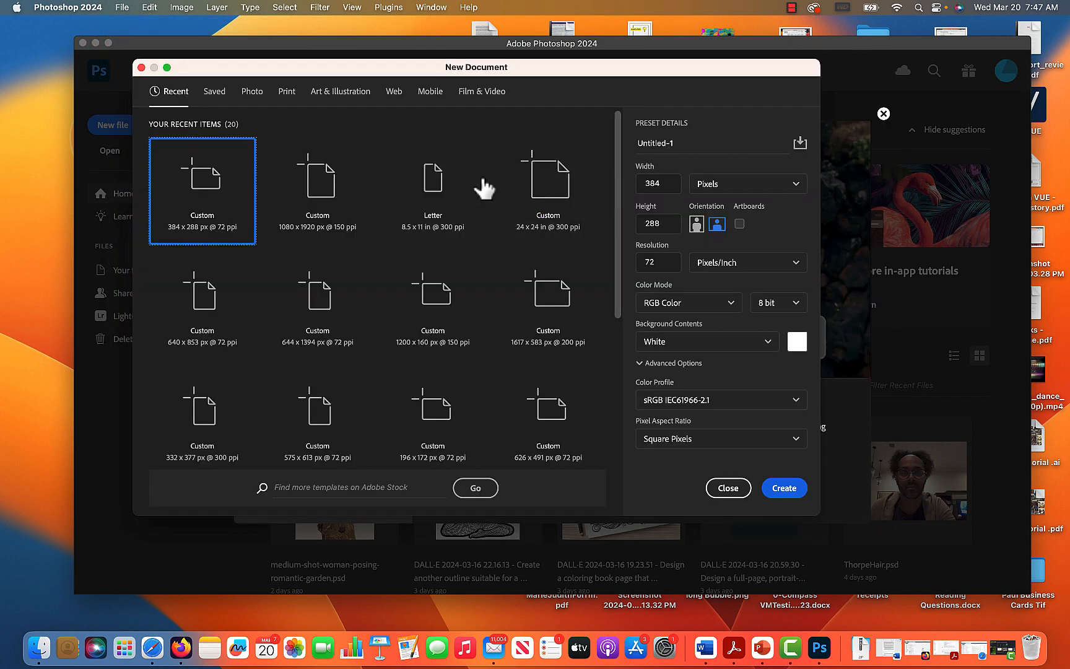
left_click(284, 93)
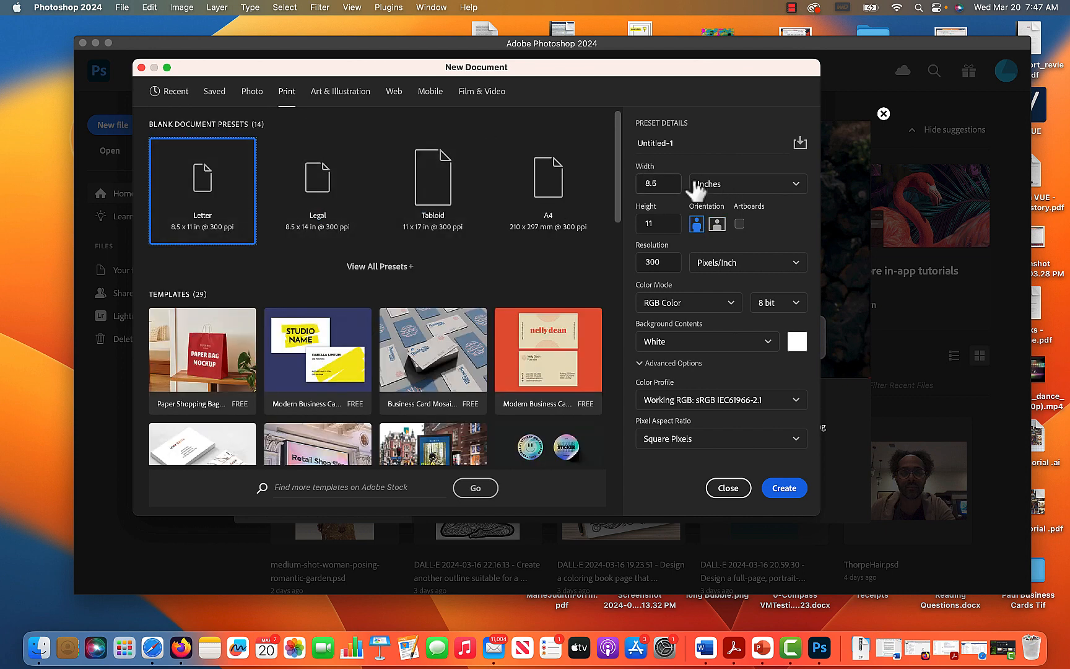
left_click(687, 143)
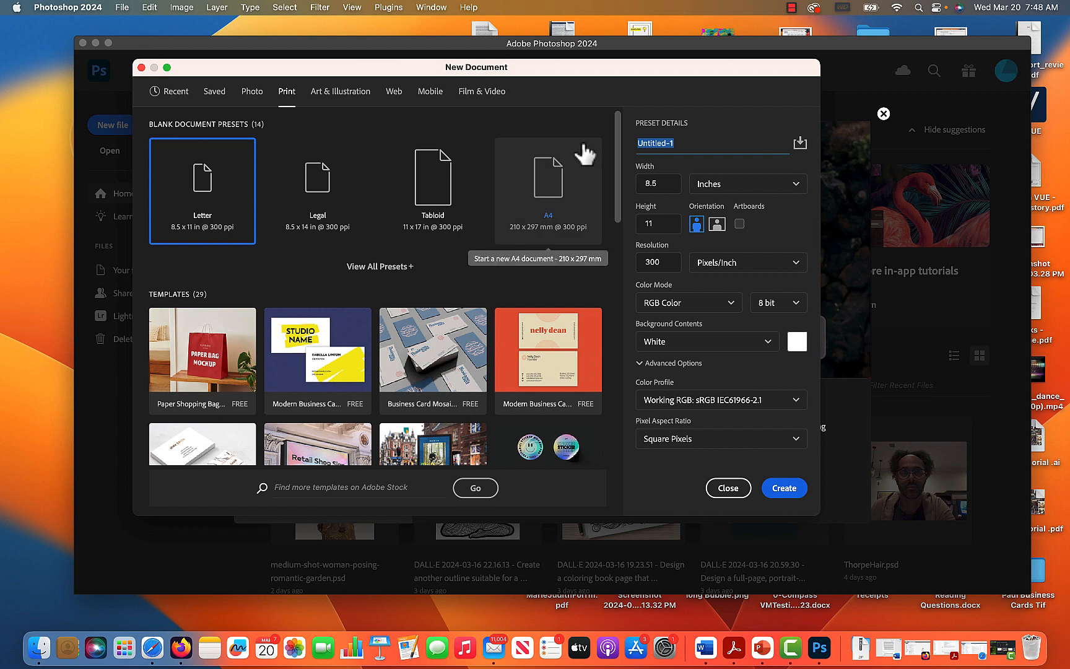
type("Reespect Poster")
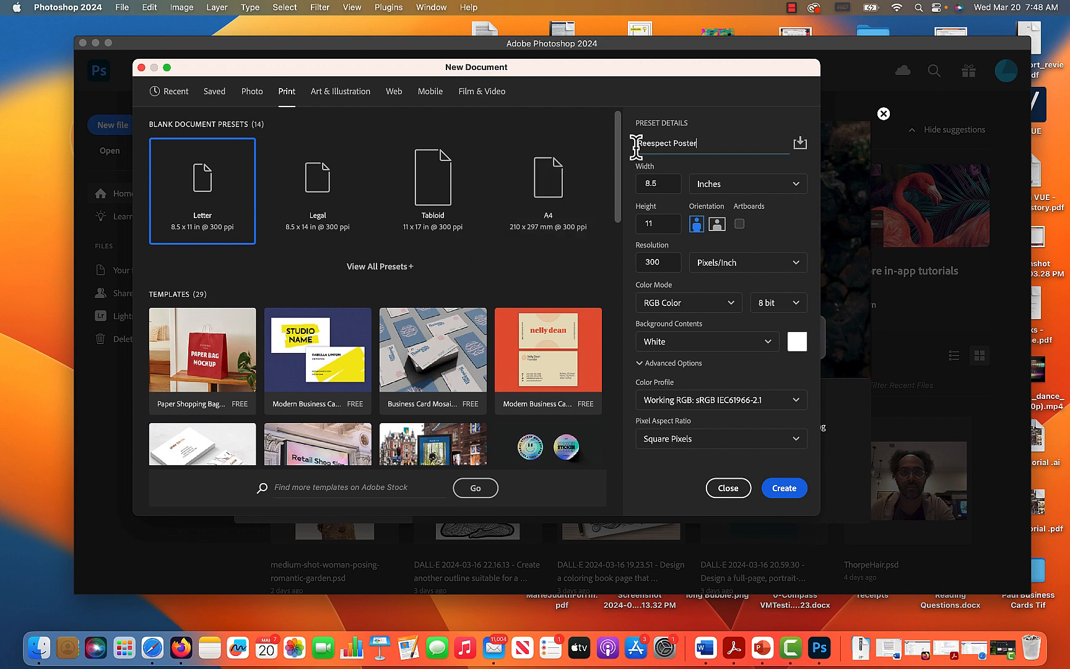
triple_click(647, 143)
left_click(653, 143)
key("BackSpace")
Set the new document's color mode to CMYK Color and create it.
left_click(732, 302)
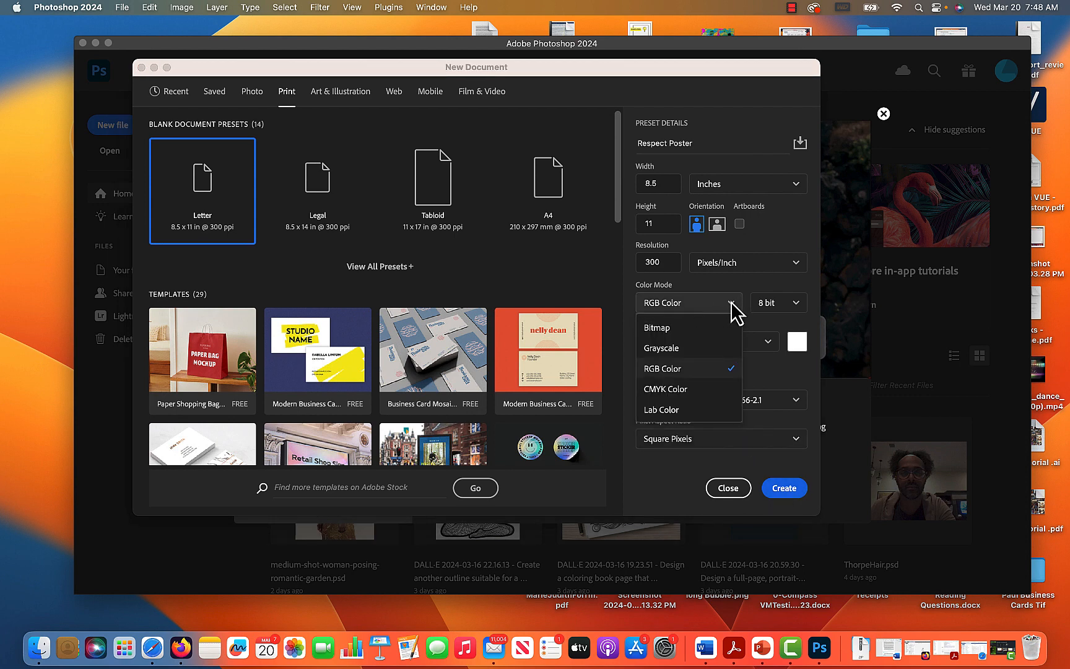
left_click(704, 301)
left_click(701, 311)
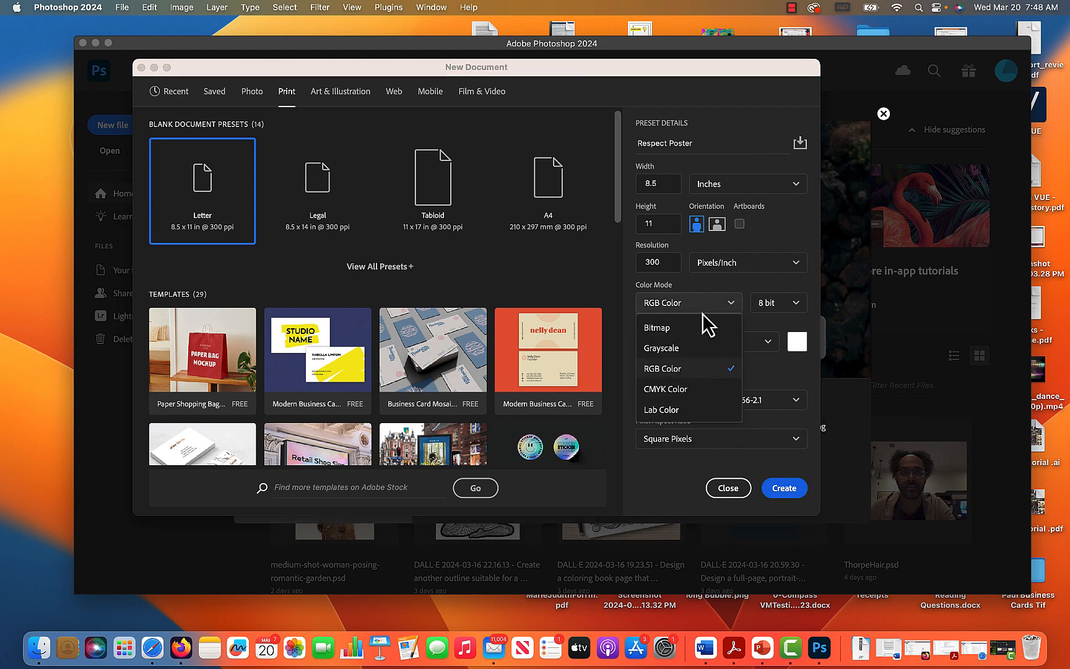
left_click(706, 390)
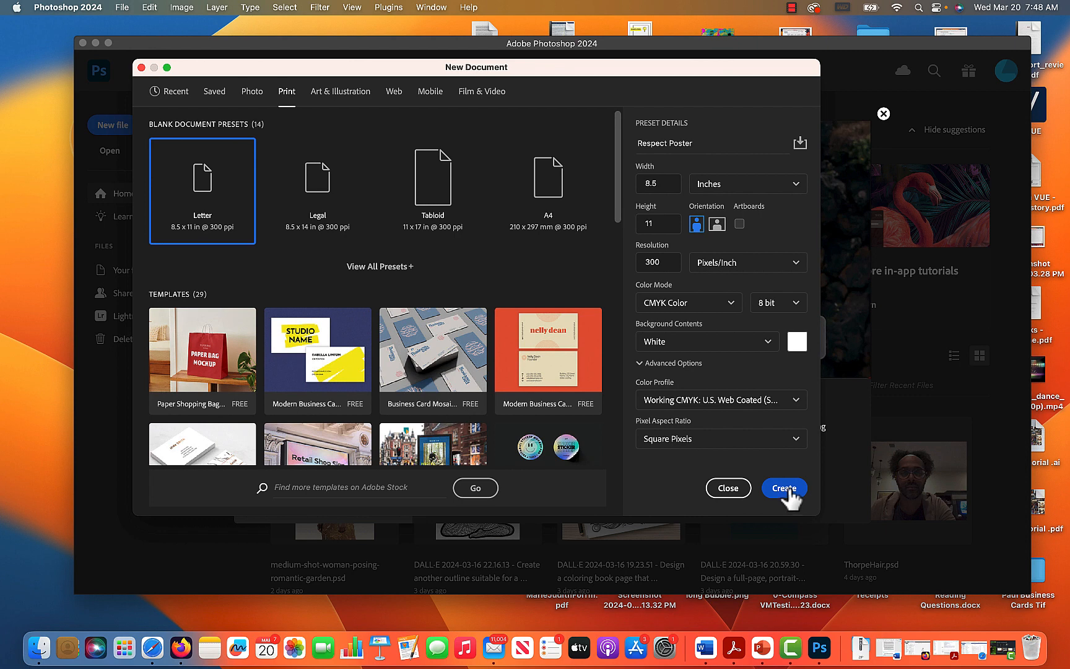
left_click(784, 488)
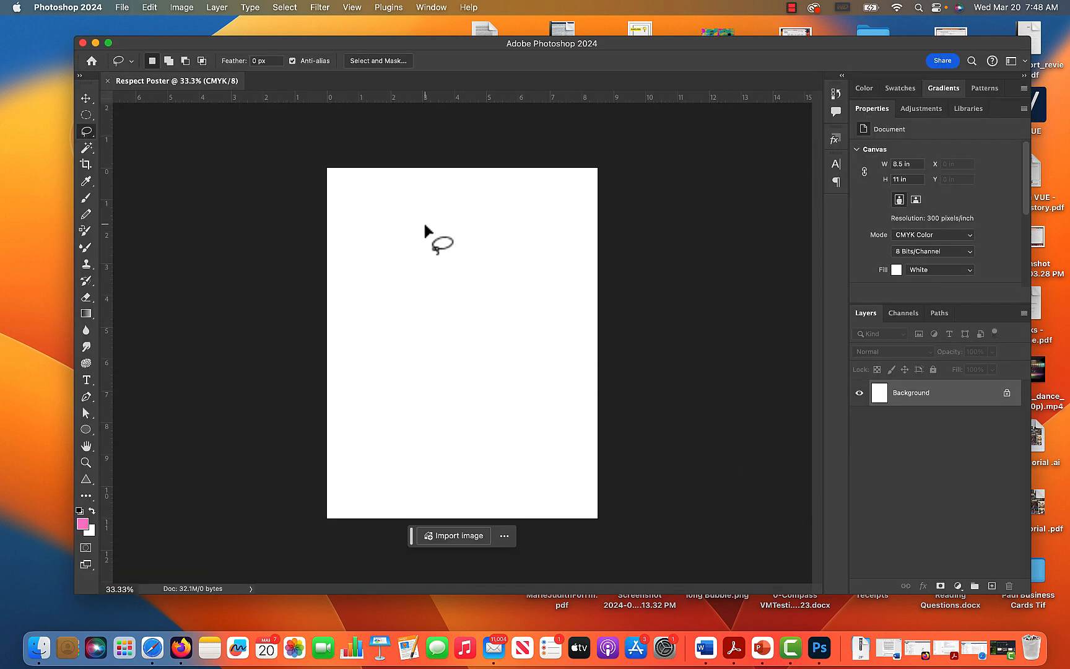
Move the application window slightly up and to the left on the desktop.
left_click(121, 8)
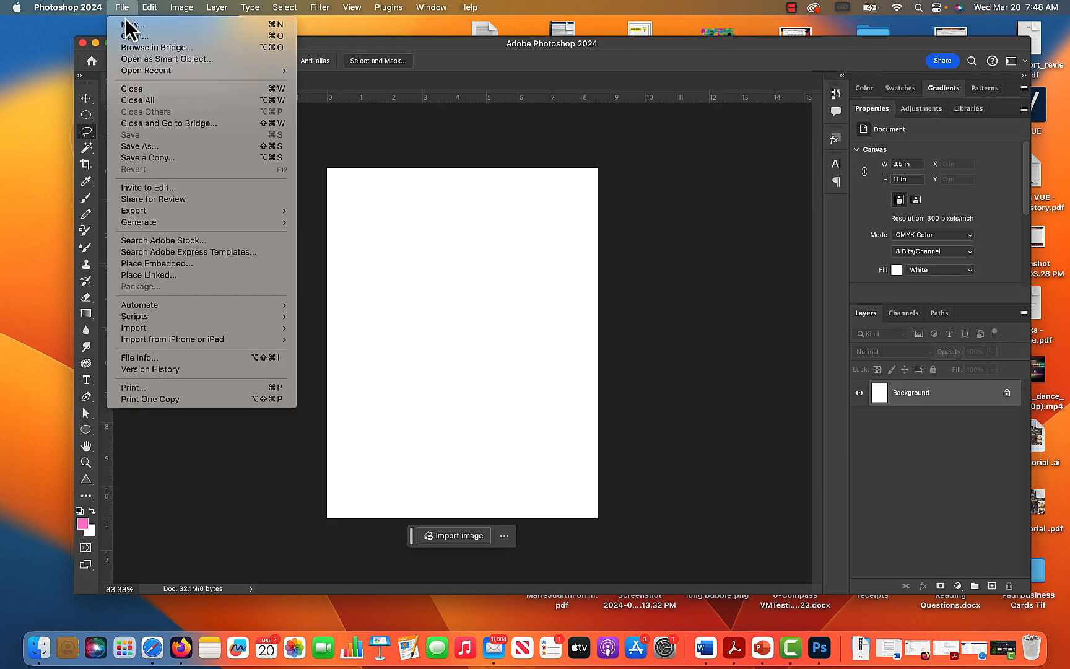
left_click(410, 139)
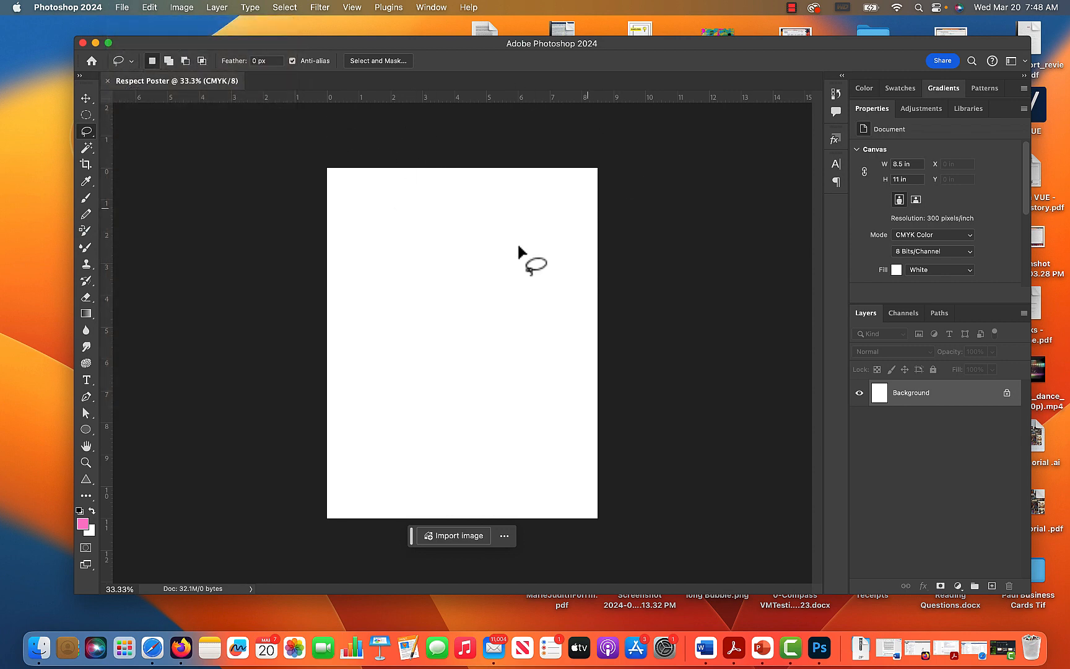
left_click_drag(468, 44, 429, 32)
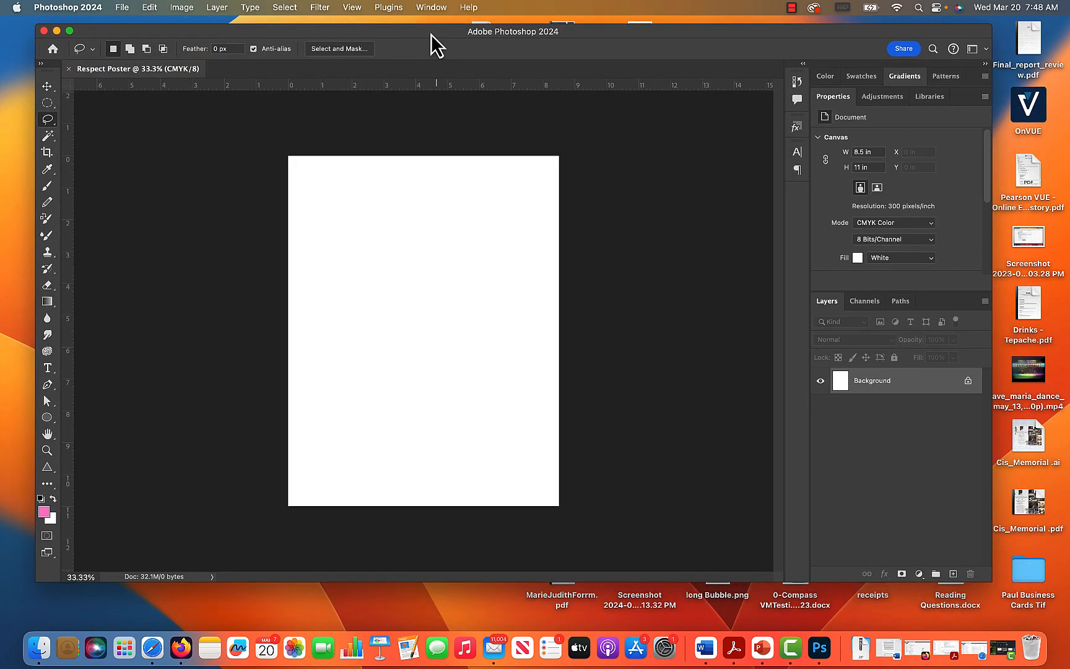
Compare the three newest photos in Downloads and place the racial-tolerance-respect hands image as an embedded object on the poster.
left_click(123, 8)
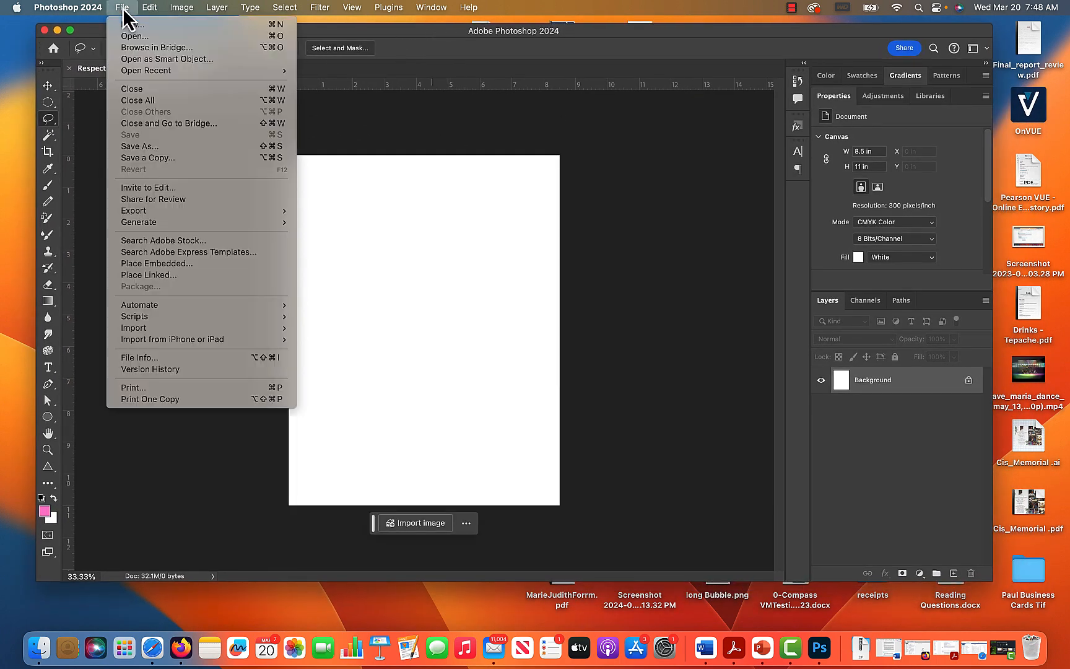
left_click(173, 266)
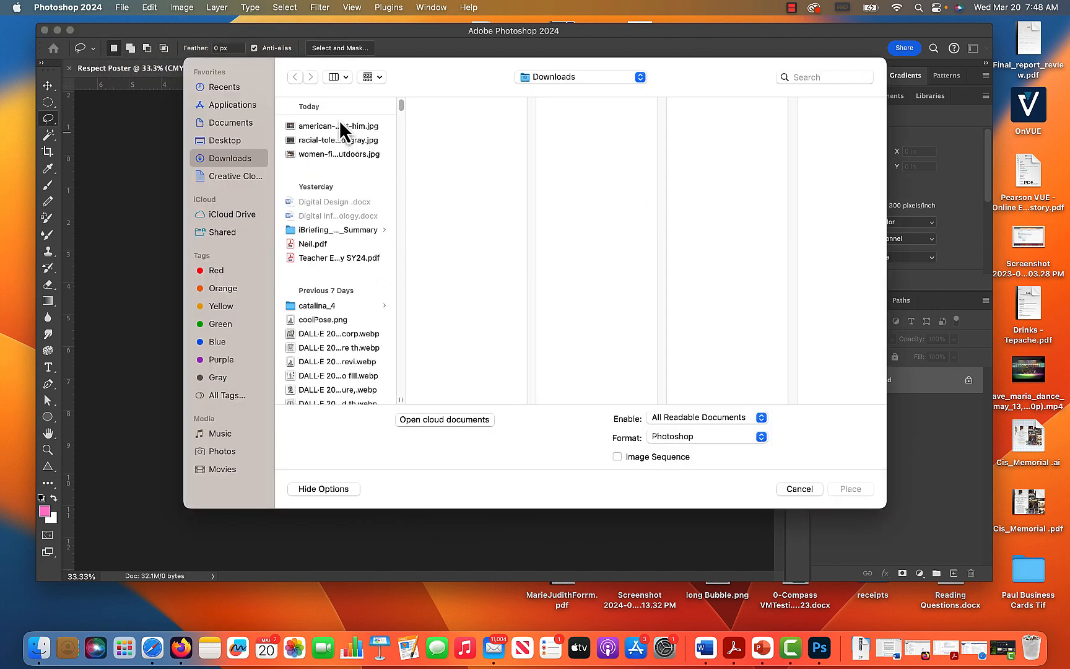
left_click(340, 125)
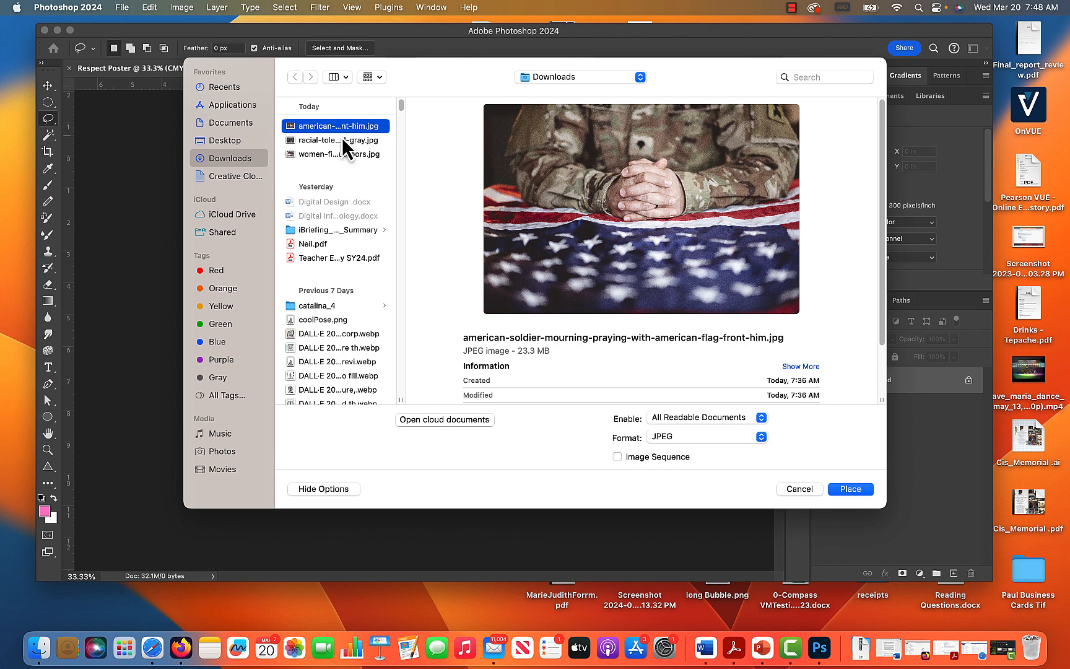
left_click(341, 141)
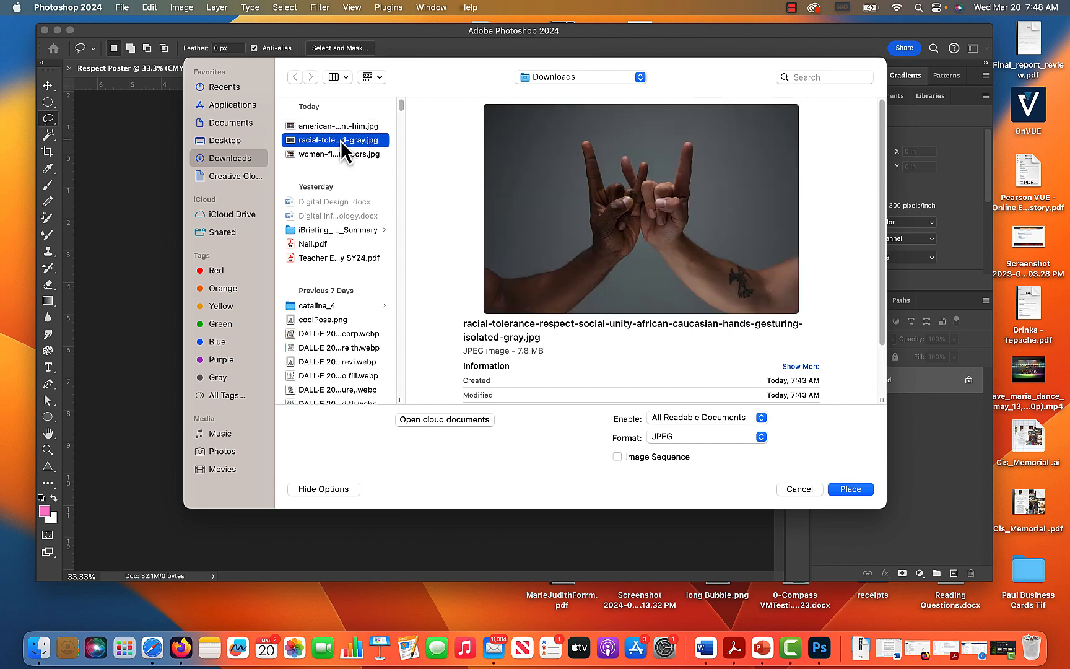
left_click(342, 156)
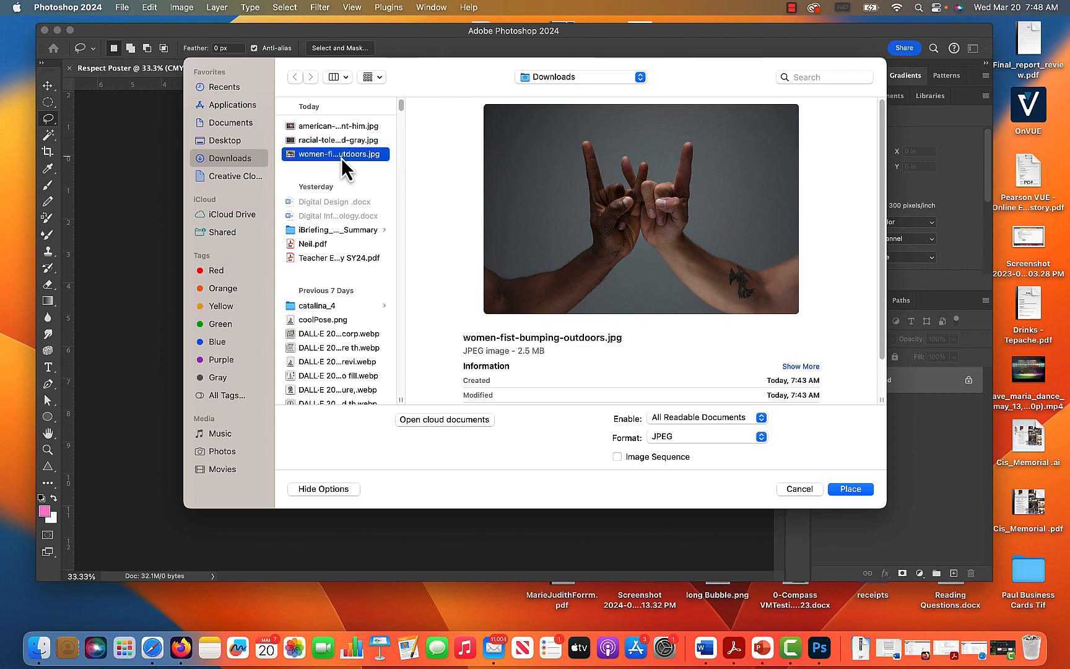
left_click(333, 141)
left_click(328, 131)
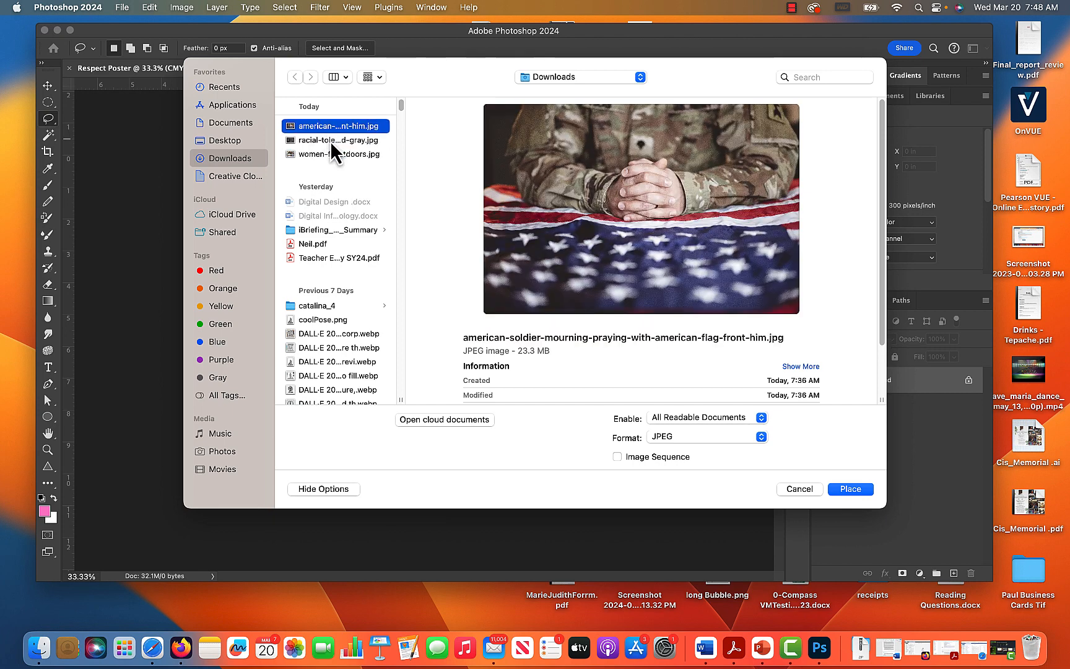
left_click(329, 142)
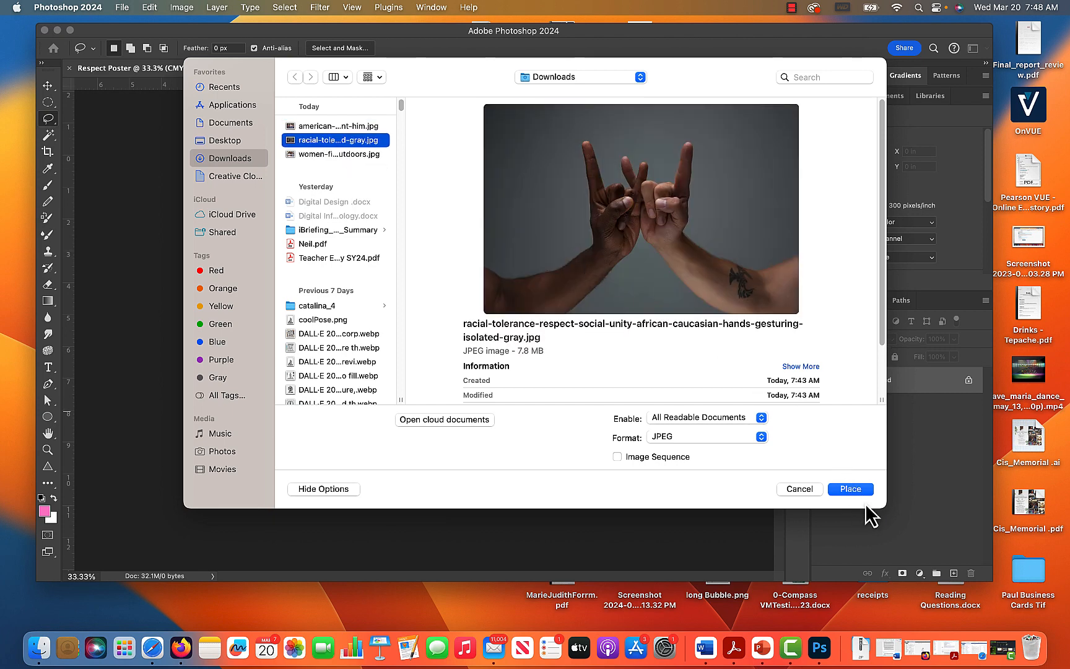
left_click(852, 489)
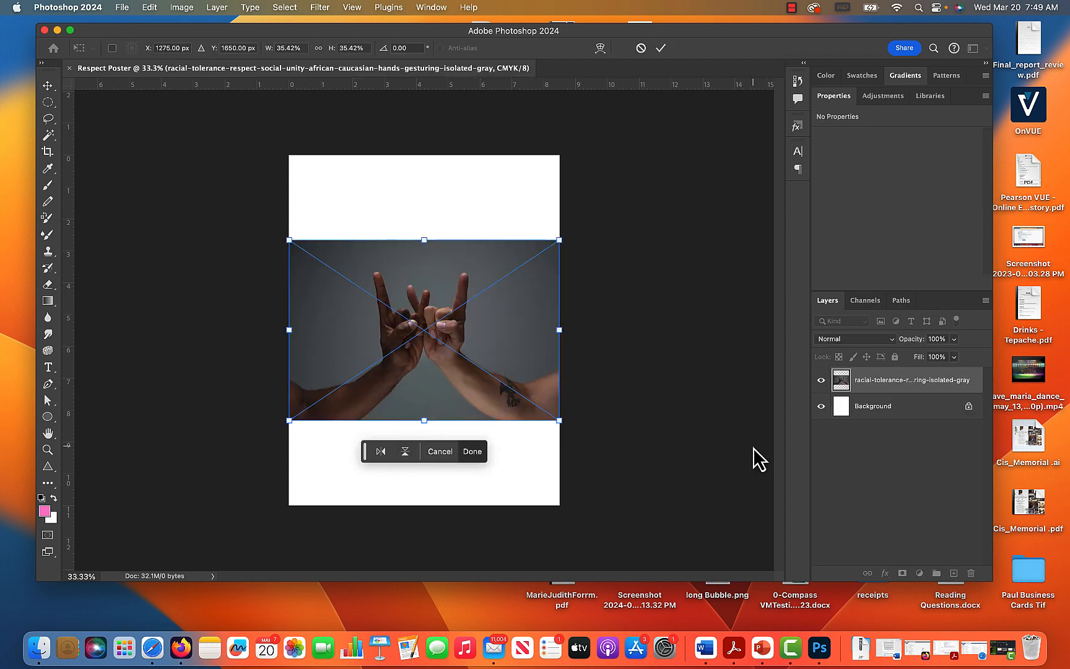
left_click(662, 49)
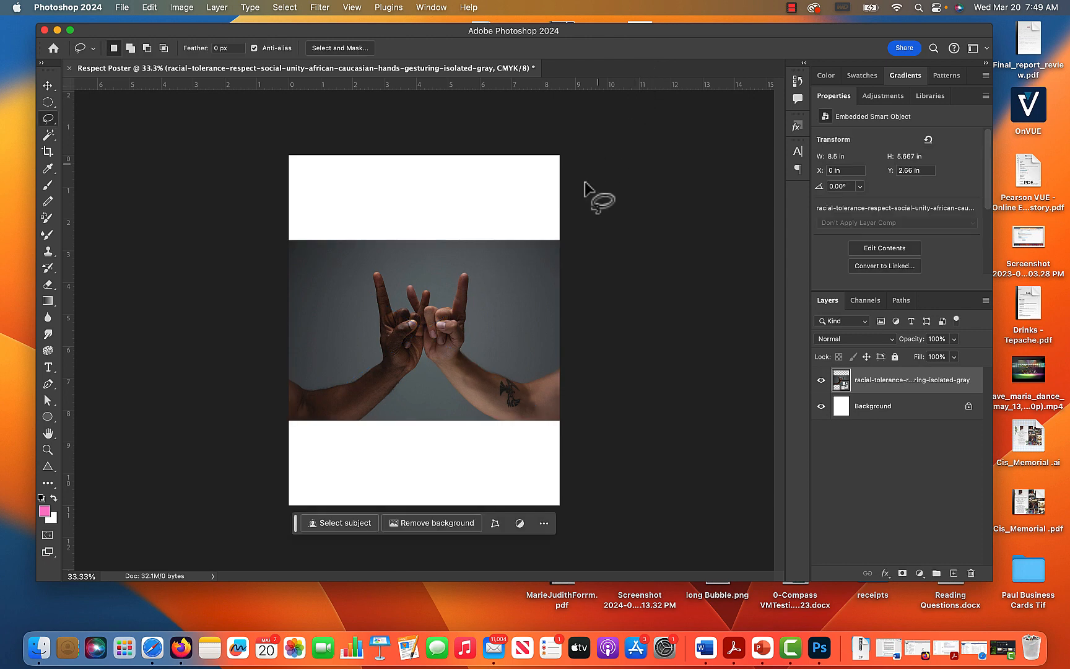
Move the placed hands image up and down on the page to try out its vertical position.
left_click(48, 85)
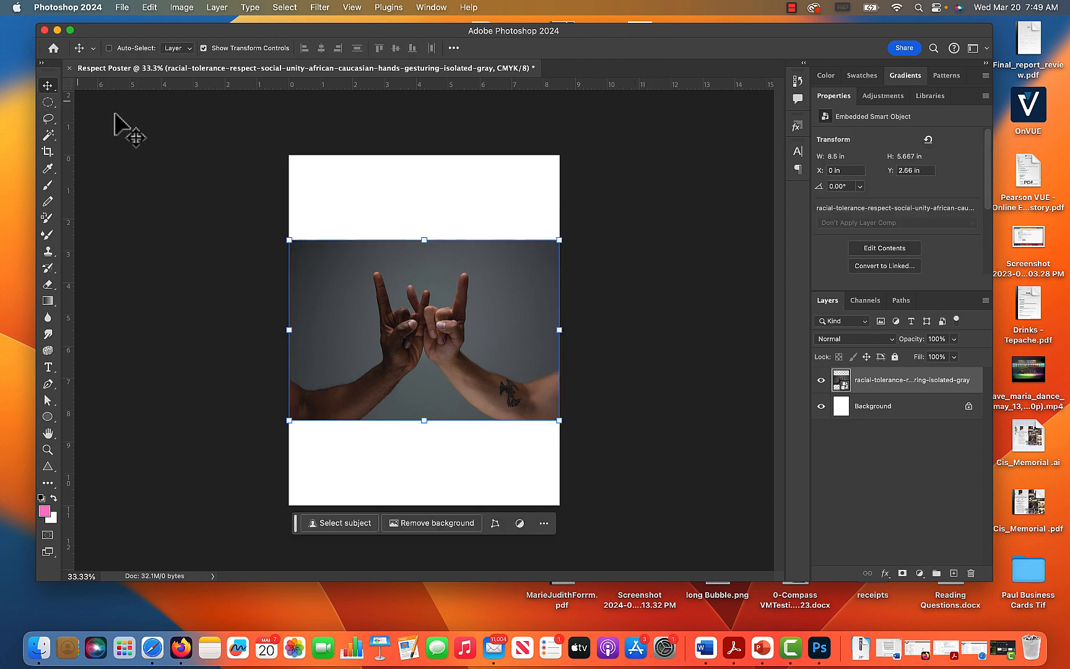
mouse_move(449, 303)
left_mouse_down()
mouse_move(463, 375)
mouse_move(446, 288)
left_mouse_up()
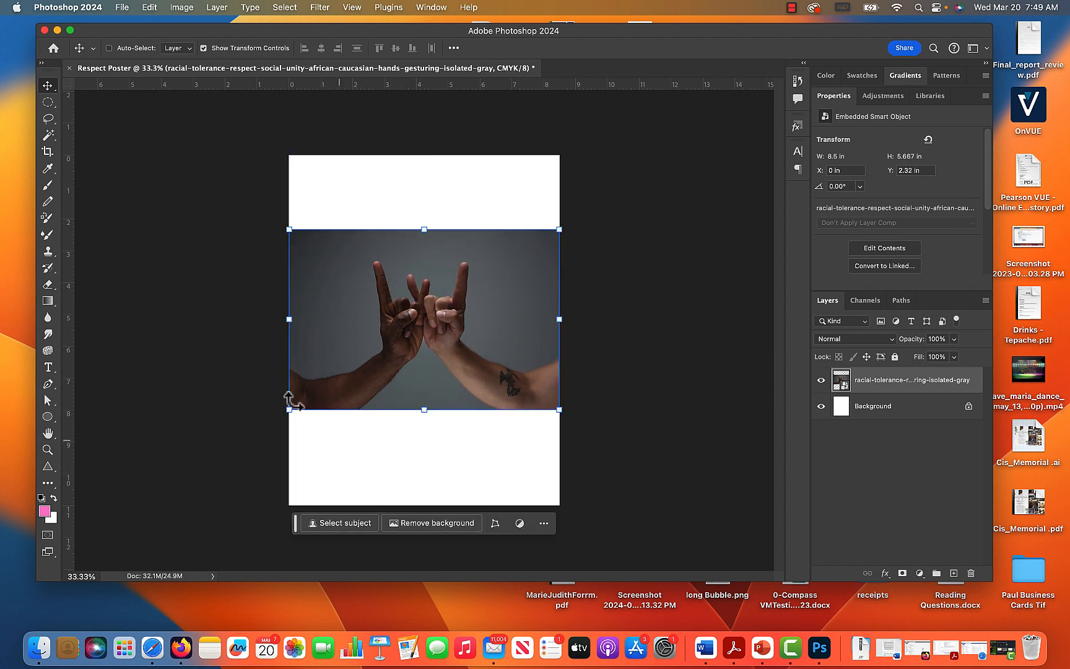
left_click_drag(434, 275, 433, 312)
key("m")
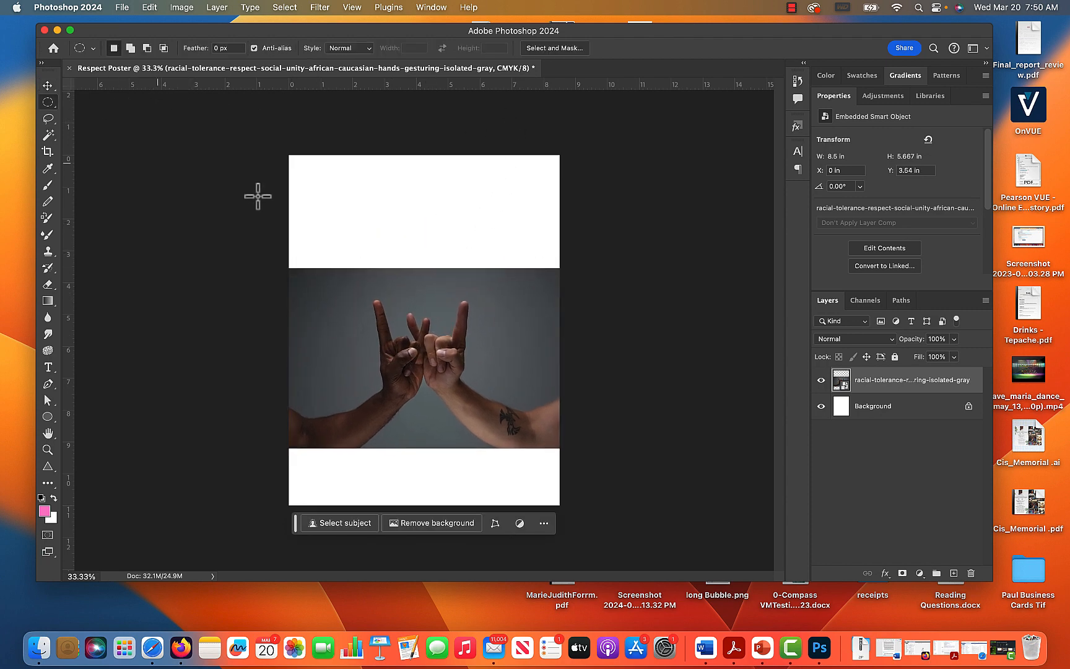
left_click(48, 85)
mouse_move(441, 347)
left_mouse_down()
mouse_move(446, 321)
mouse_move(446, 329)
left_mouse_up()
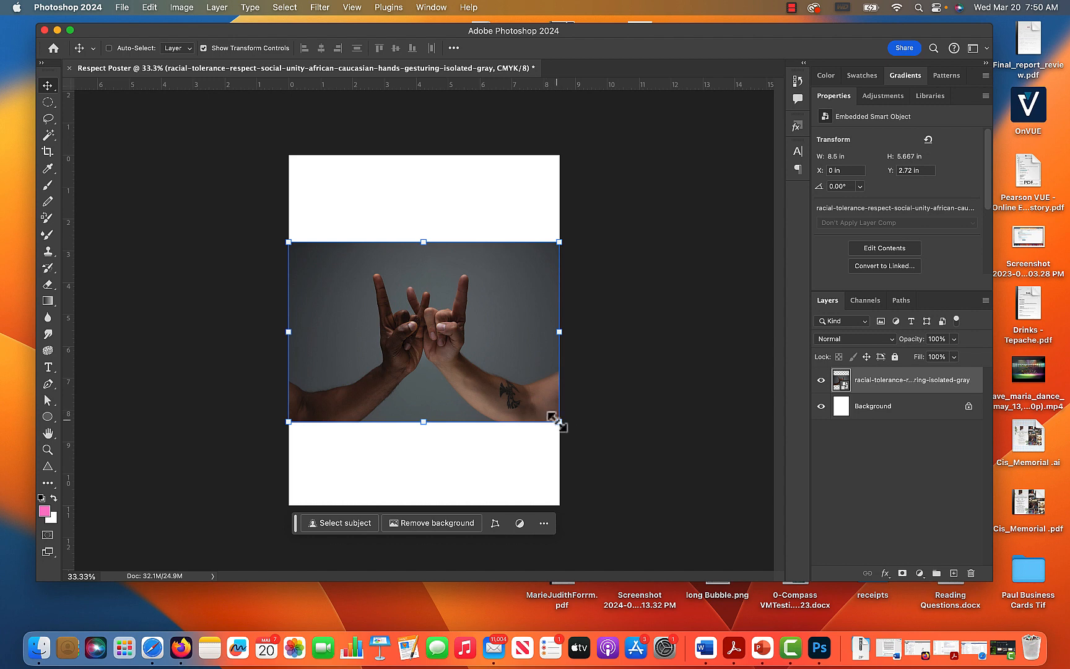
Scale the hands image to about 60% and position it with its lower edge along the bottom of the page.
left_click_drag(557, 422, 642, 503)
mouse_move(454, 321)
left_mouse_down()
mouse_move(461, 353)
mouse_move(457, 343)
left_mouse_up()
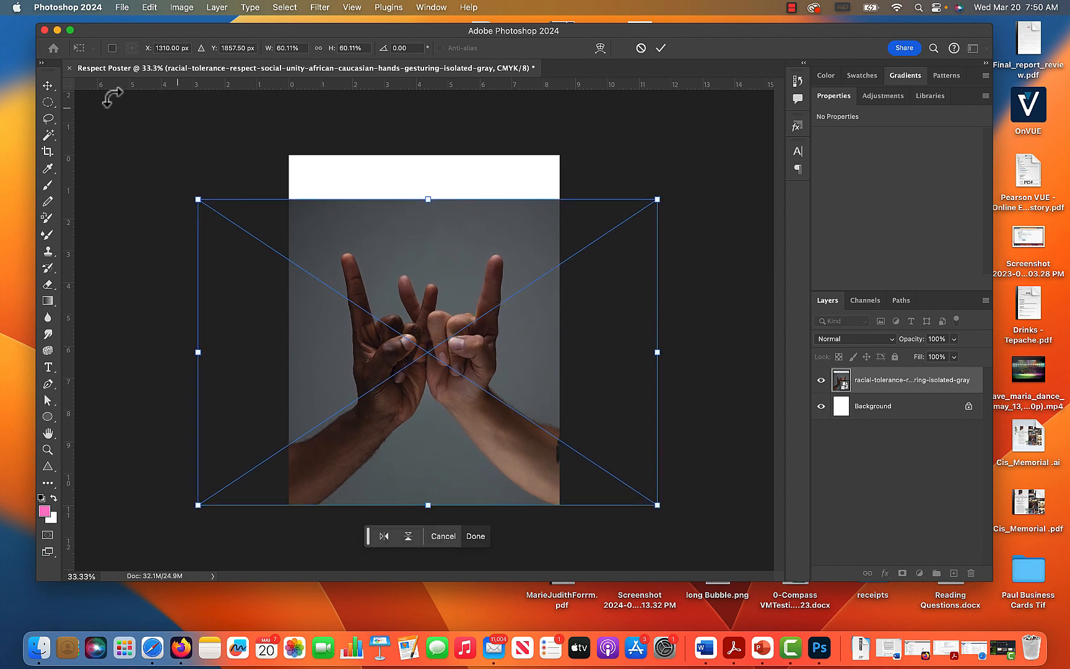
left_click(47, 87)
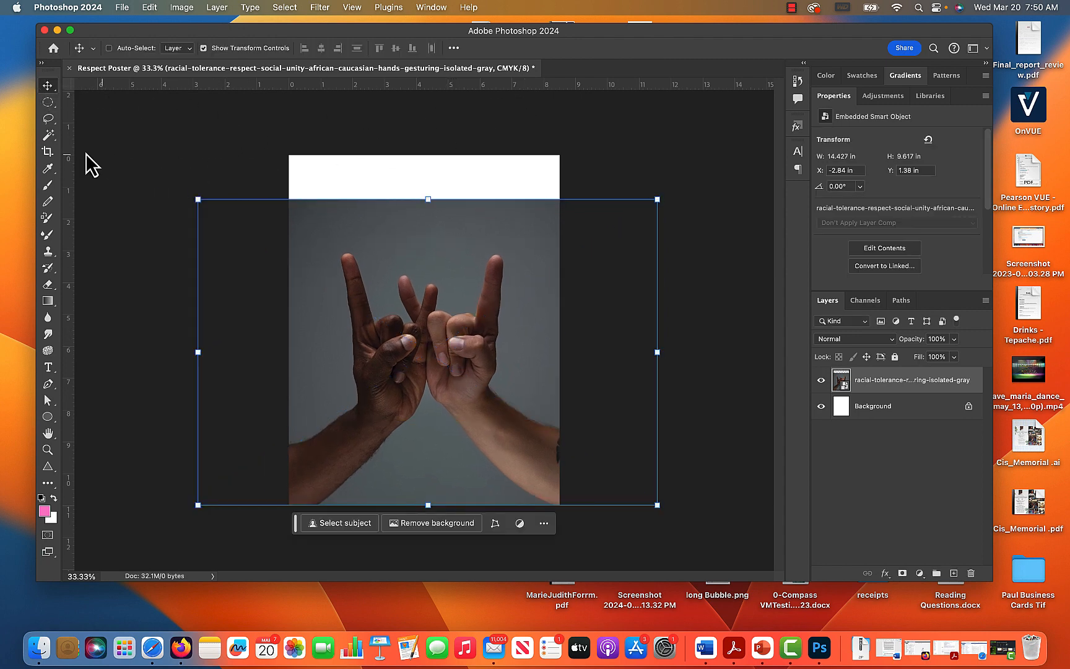
Select the blank strip above the photo plus some of its gray backdrop with a rectangular marquee and run Generative Fill without a prompt.
left_click_drag(47, 103, 89, 101)
left_click_drag(289, 156, 570, 250)
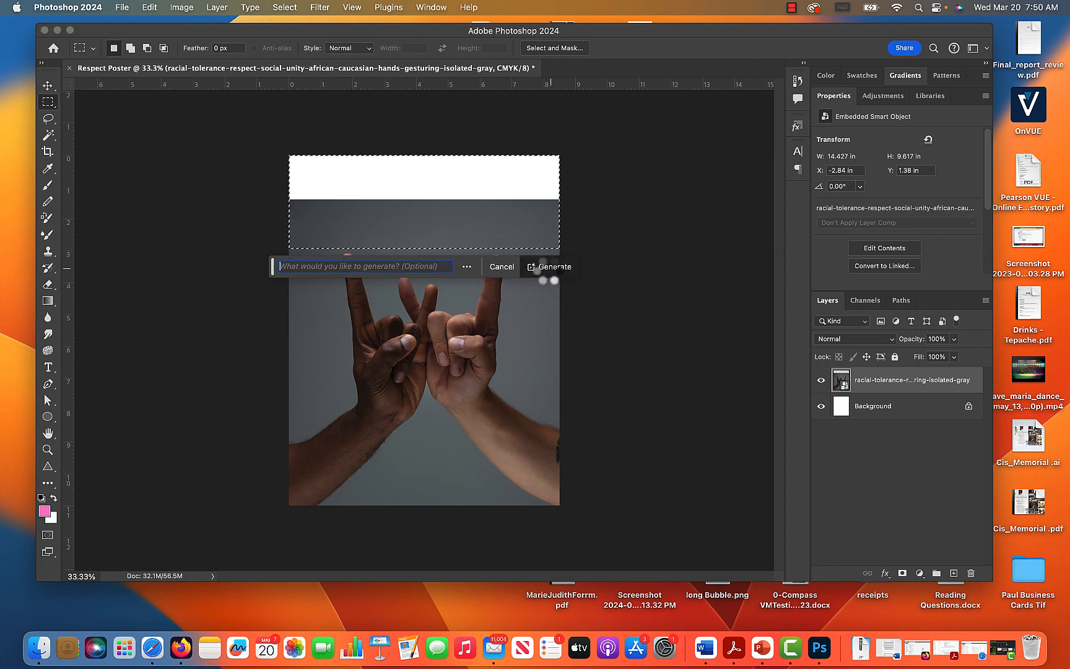
left_click(543, 266)
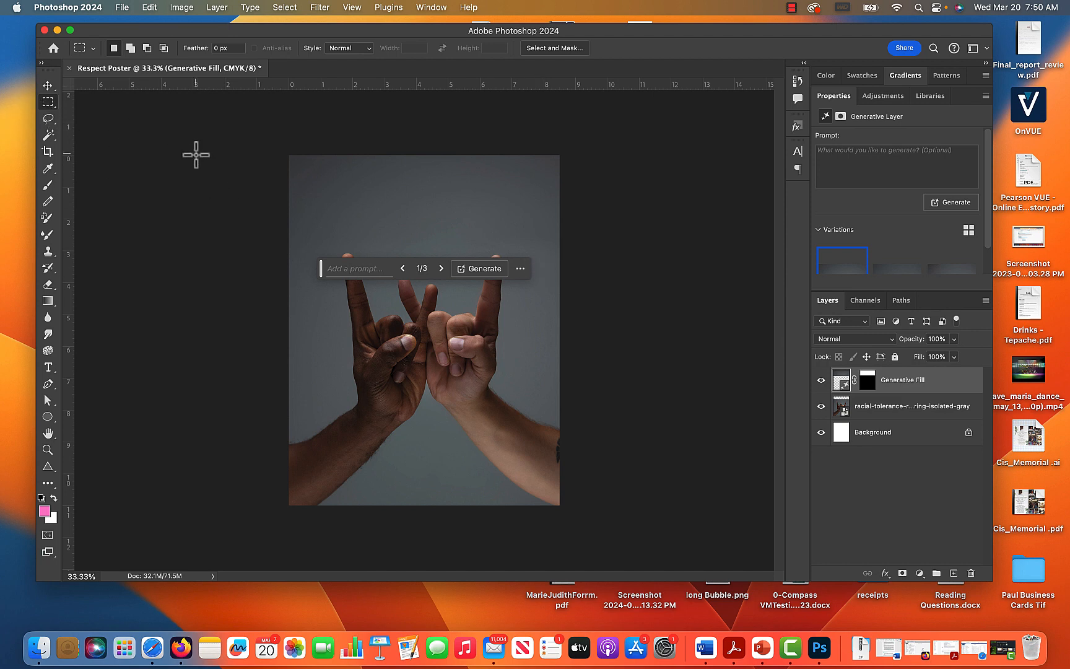
Move the contextual task bar off the artwork so that it no longer covers the hands.
left_click(520, 268)
left_click(337, 277)
left_click_drag(321, 271, 604, 226)
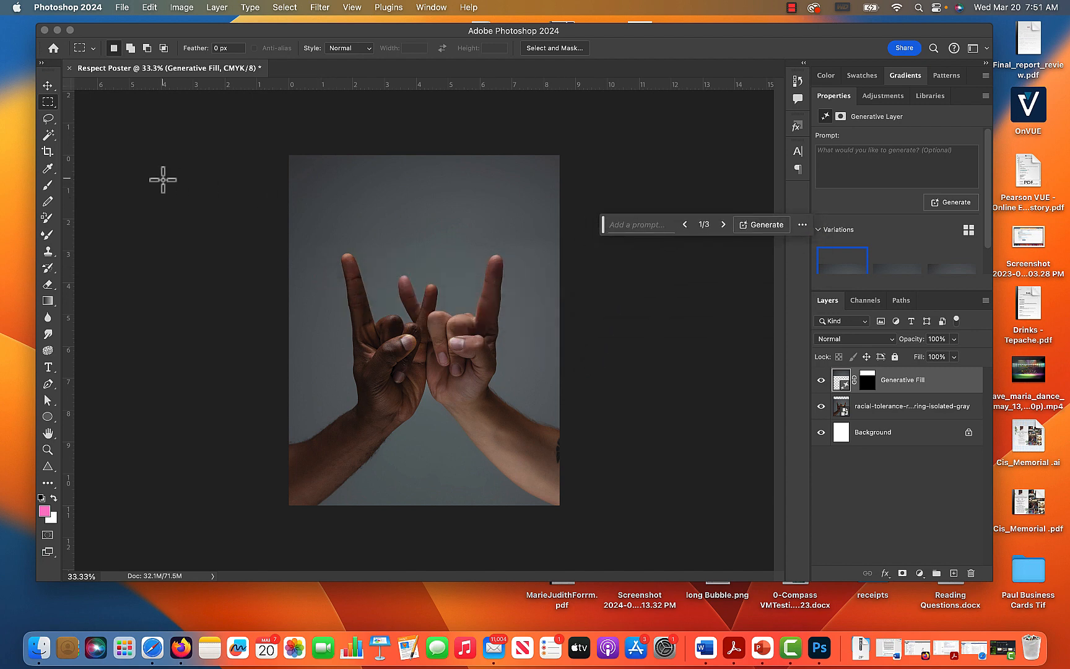
Create a text box across the top of the poster above the hands and enter the title SOCIAL UNITY= RESPECT.
left_click(49, 367)
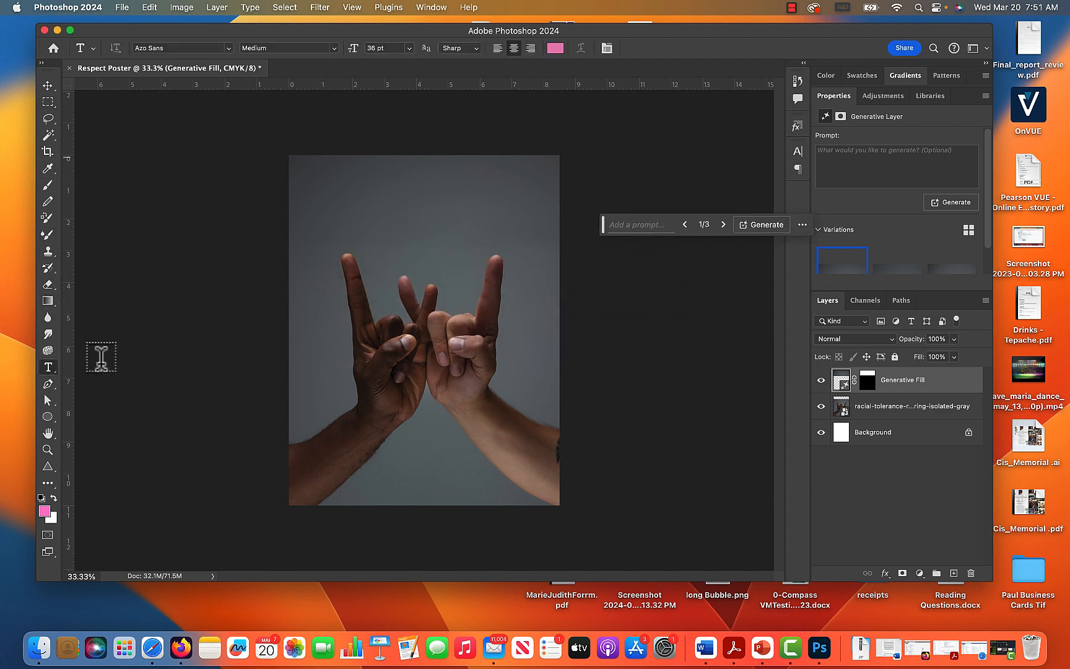
left_click_drag(306, 174, 531, 241)
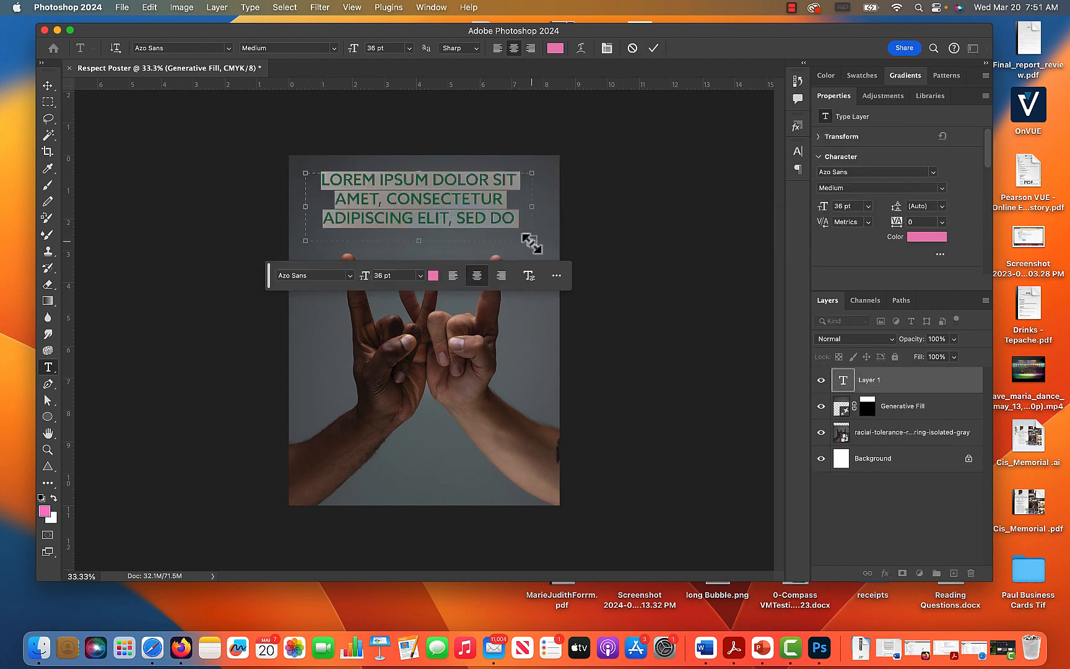
key("BackSpace")
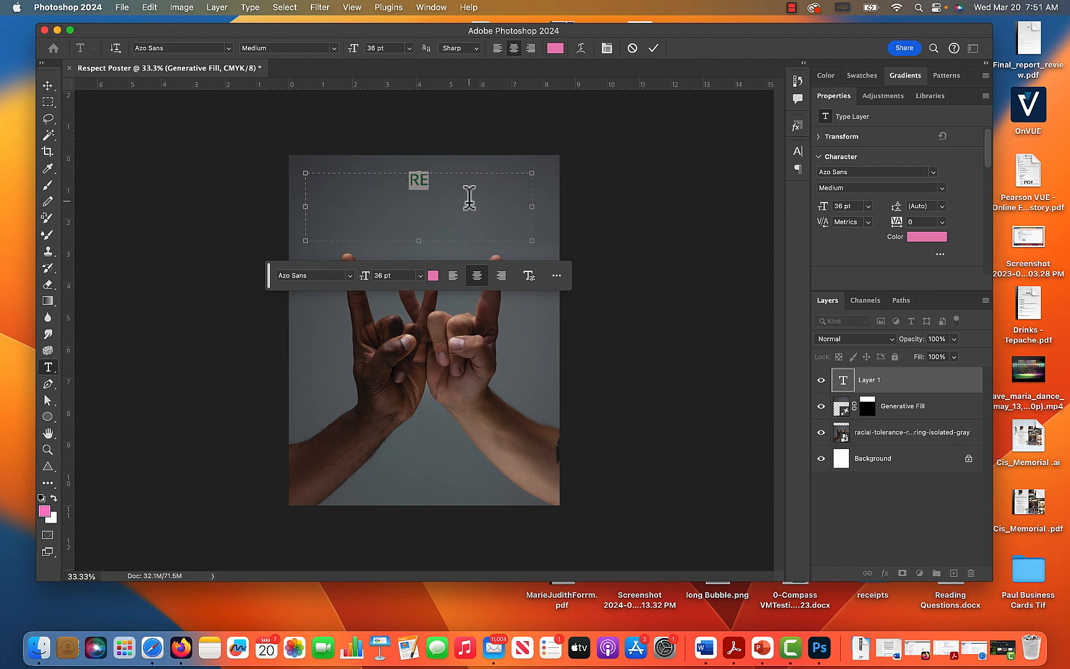
type("U")
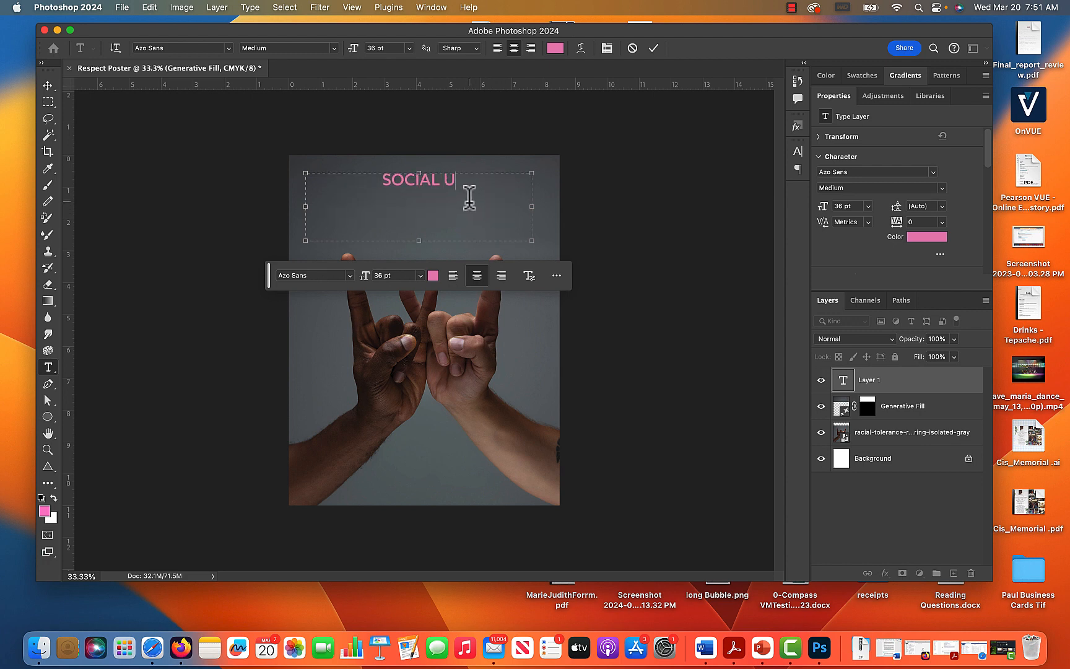
type("NITY= ")
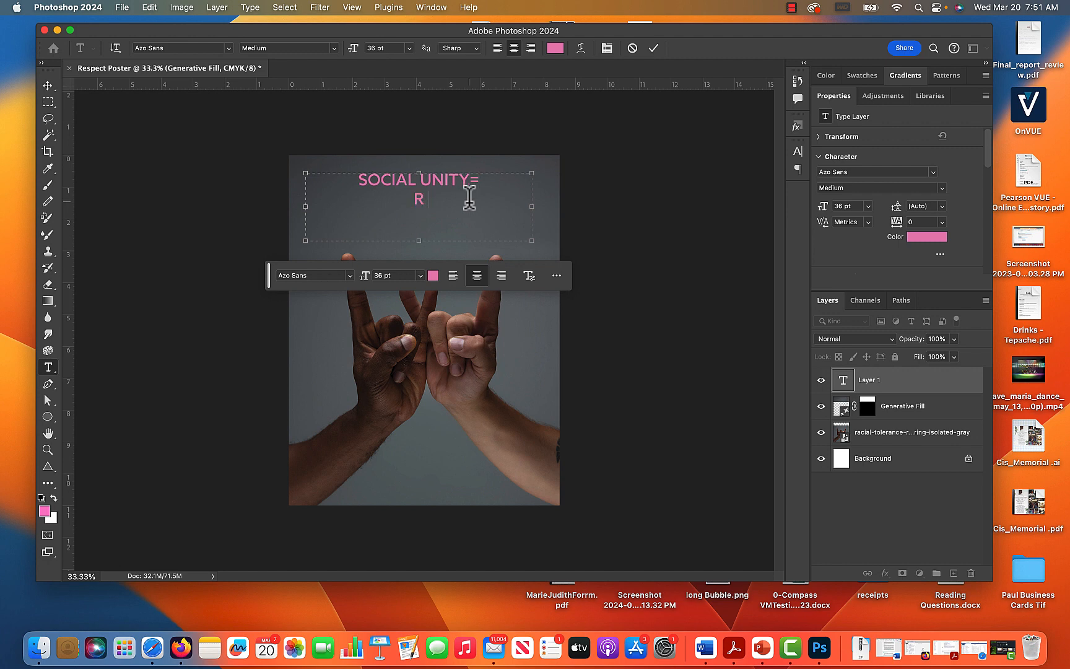
type("RESPECT")
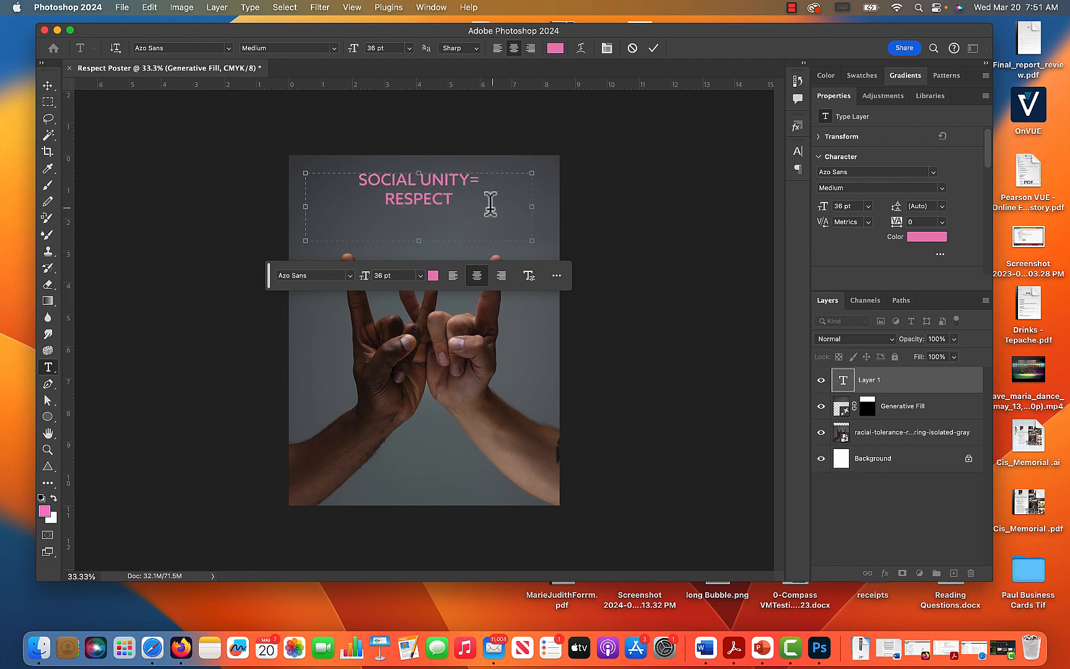
Enlarge the whole title to 63 pt and its word RESPECT to 101 pt.
key("super+a")
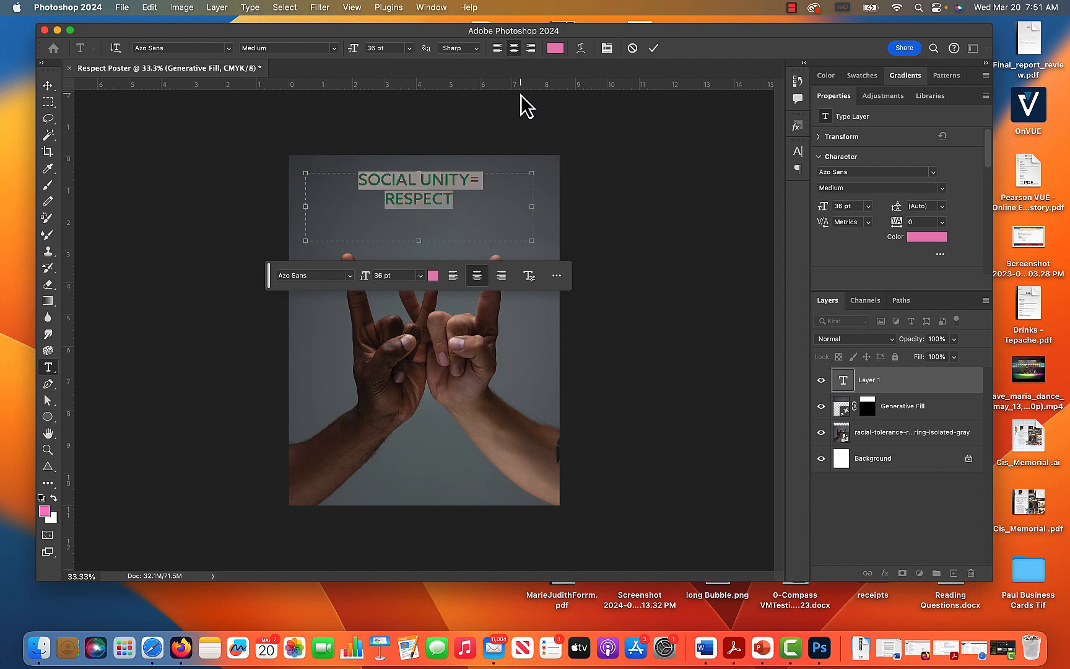
key("super+shift+period")
key("super+shift+period")
key("super+shift+period")
key("super+shift+period")
key("super+shift+period")
key("super+shift+period")
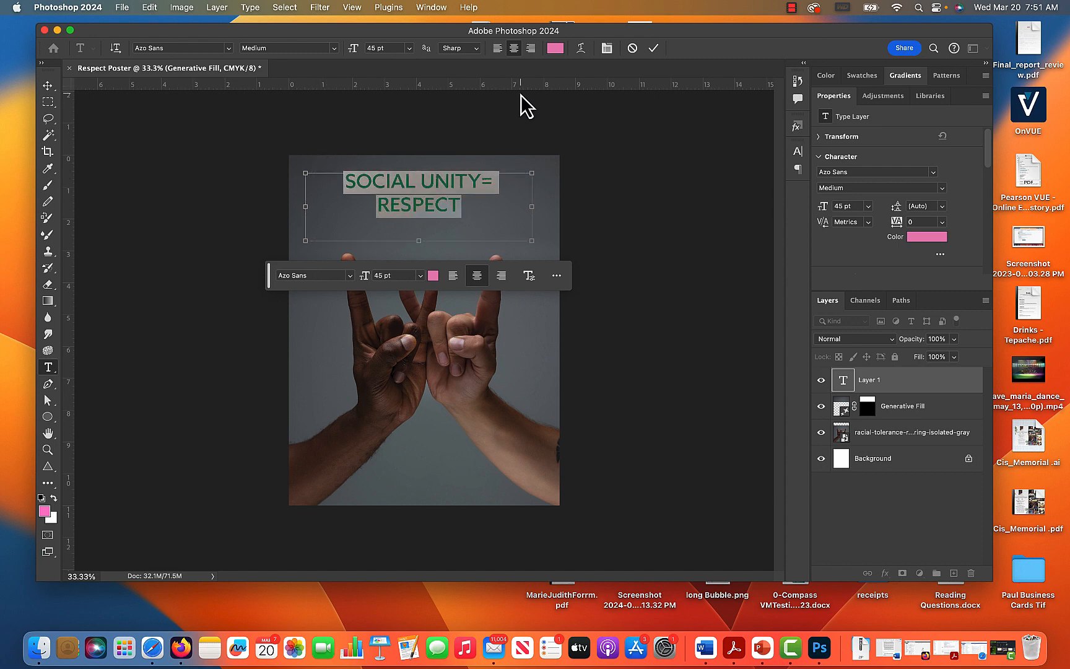
key("super+shift+period")
key("super+shift+period")
key("super+shift+period")
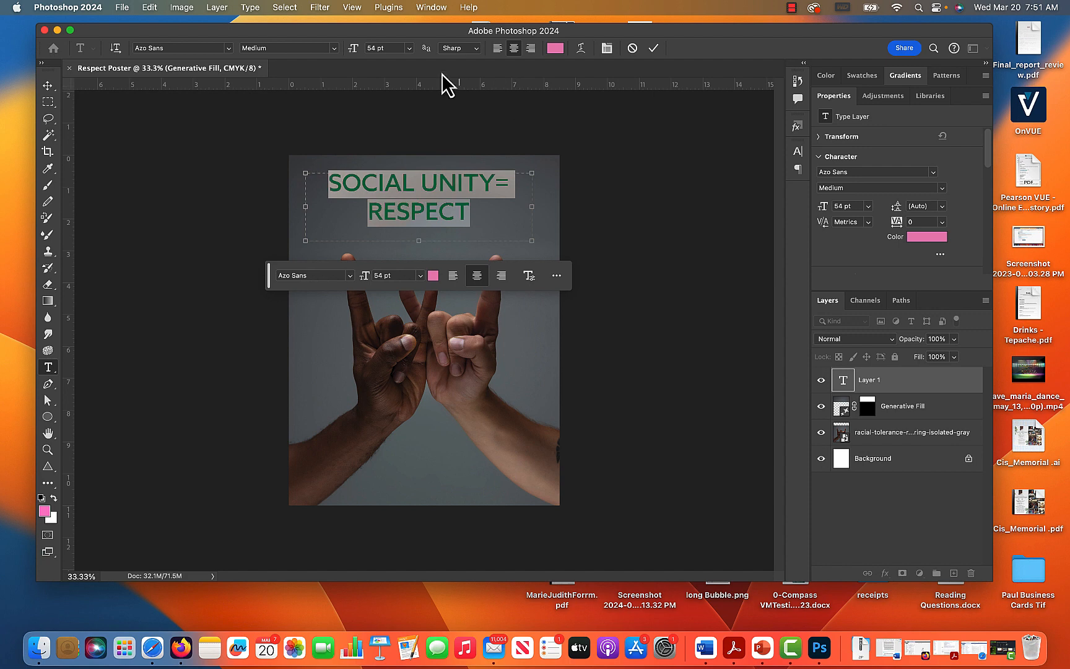
left_click_drag(353, 55, 359, 55)
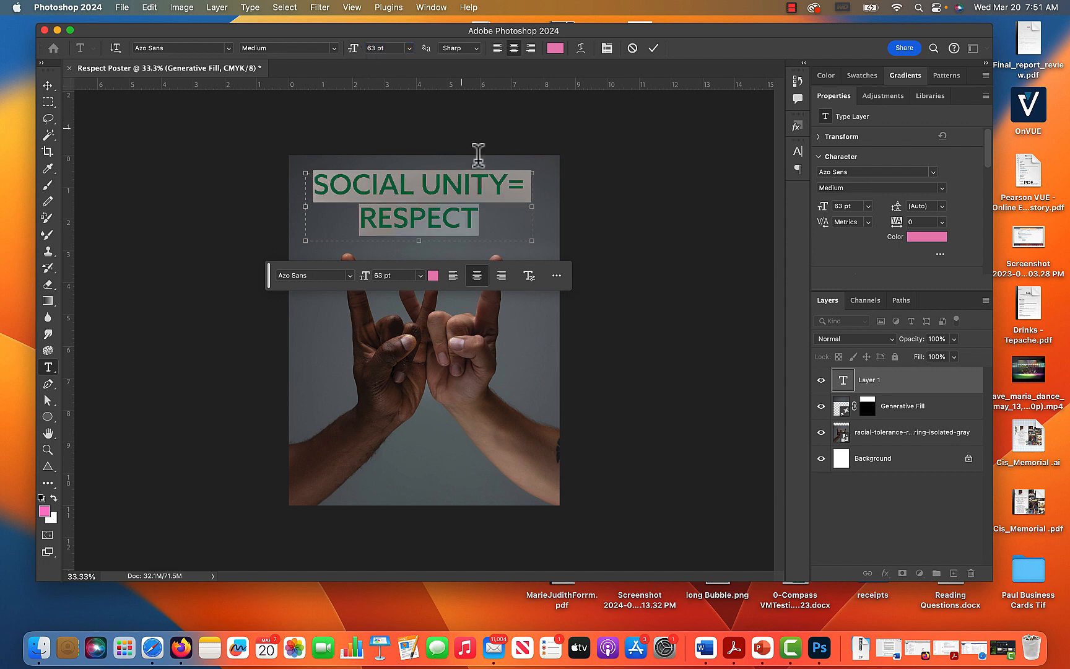
left_click_drag(483, 205, 322, 210)
left_click_drag(356, 59, 384, 63)
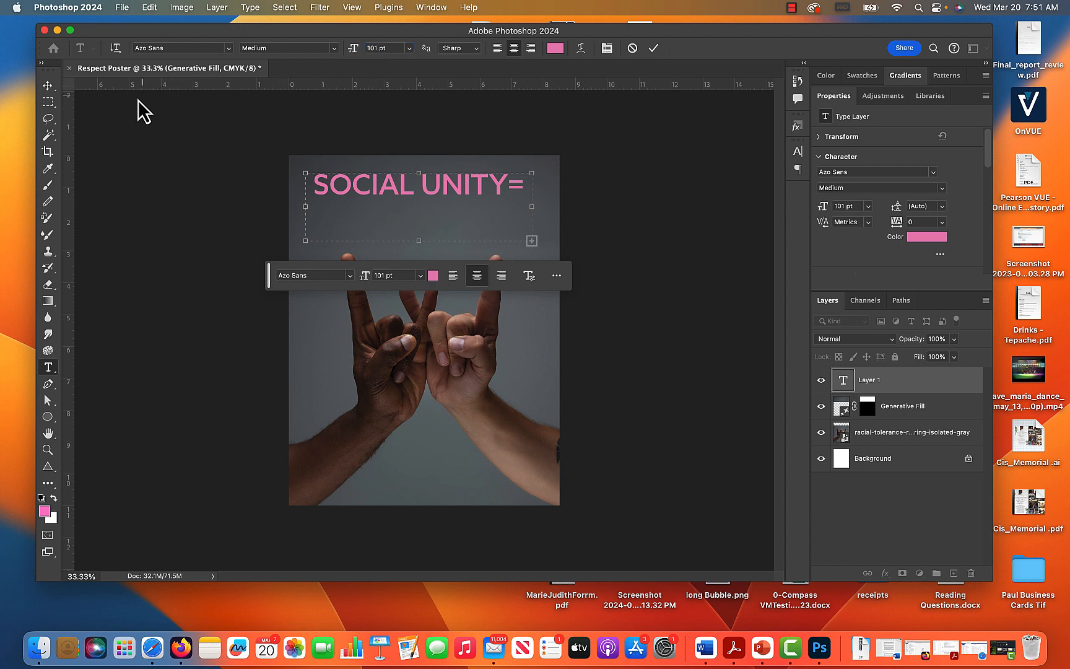
Try to lengthen the title's text box using the Move tool's transform handles.
left_click(47, 85)
left_click_drag(418, 242, 418, 273)
key("super+z")
left_click(418, 171)
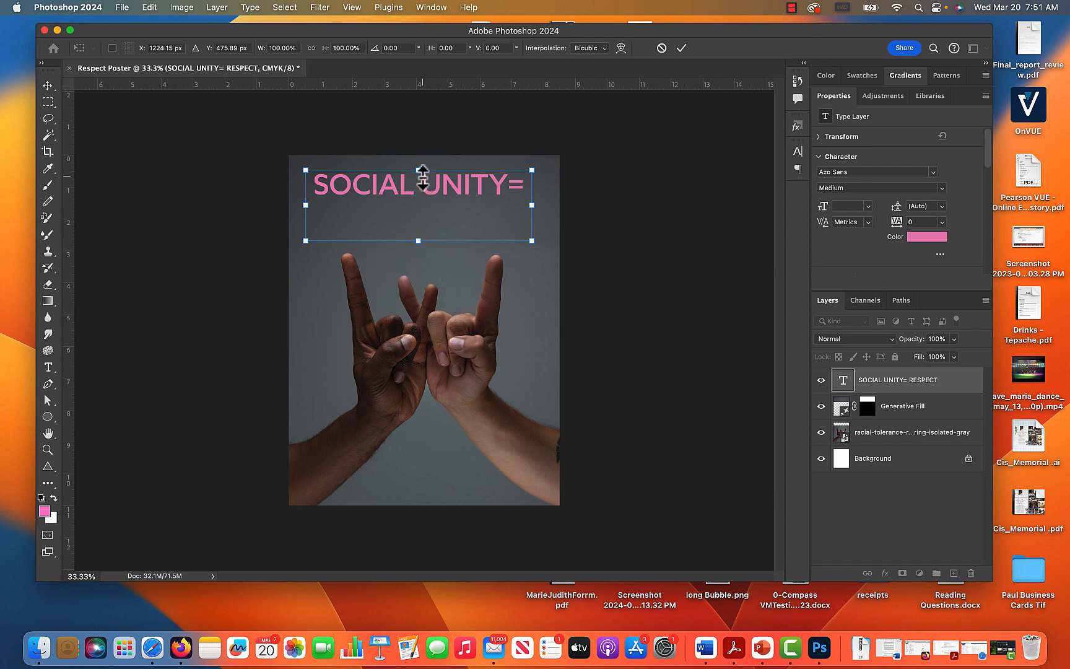
key("Escape")
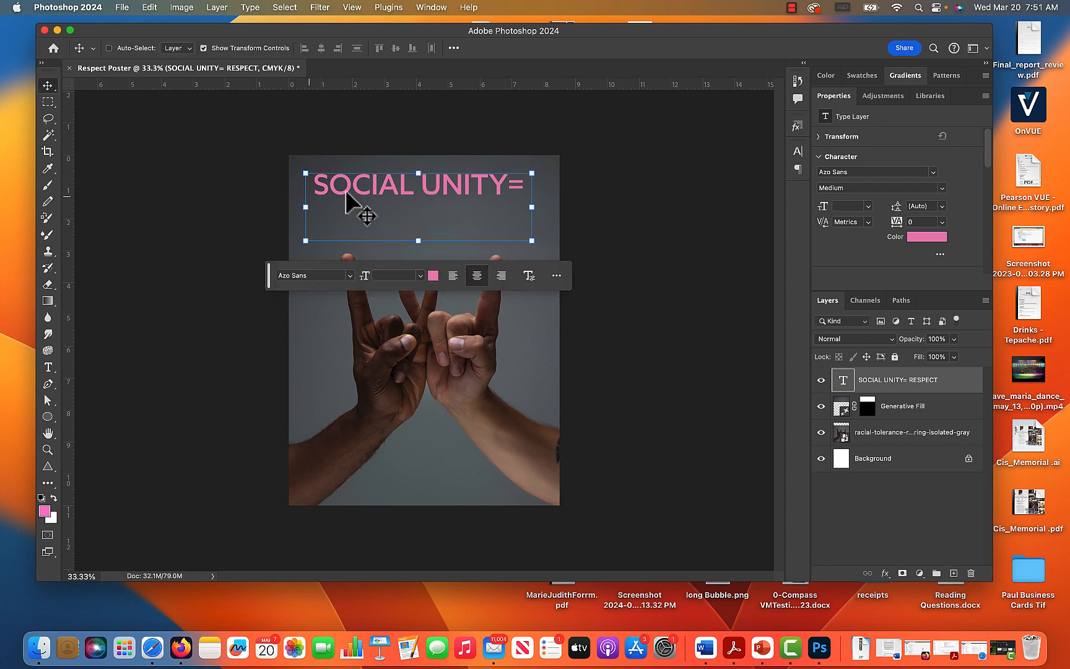
Lengthen the title's text box in text editing mode to fit RESPECT, select all its text, and shrink the box back above the fingertips.
double_click(363, 189)
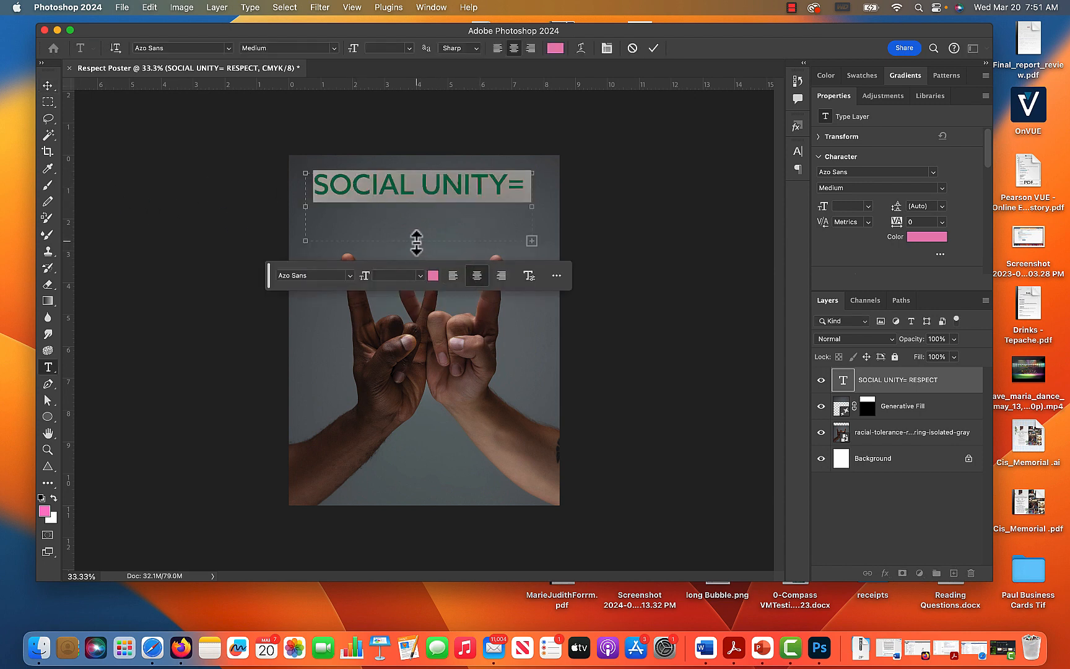
left_click_drag(419, 240, 419, 266)
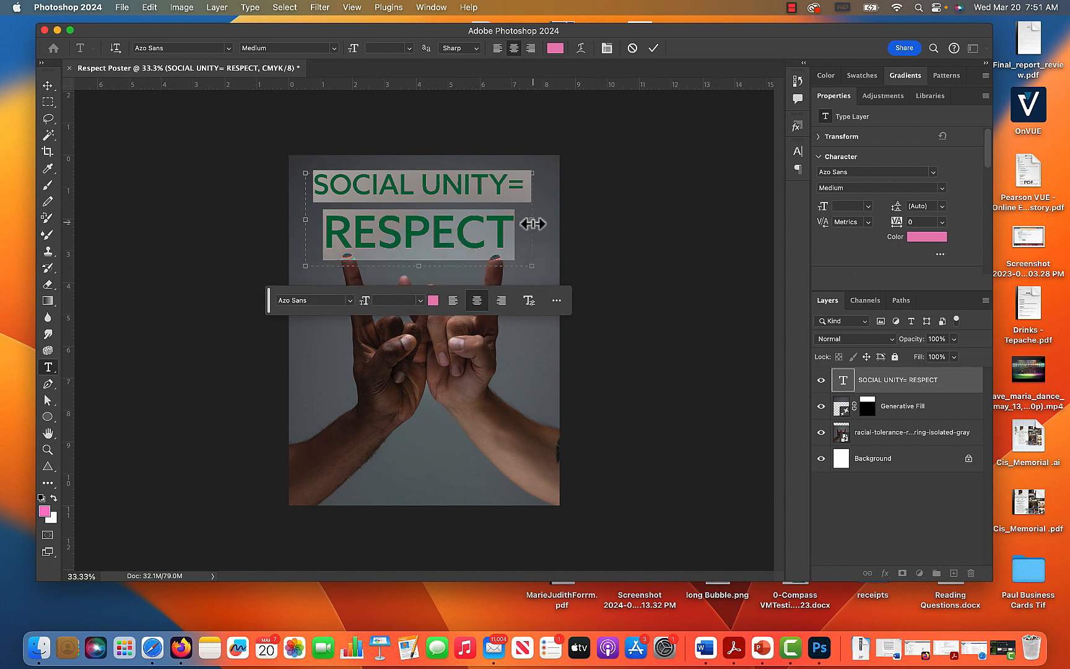
left_click(508, 230)
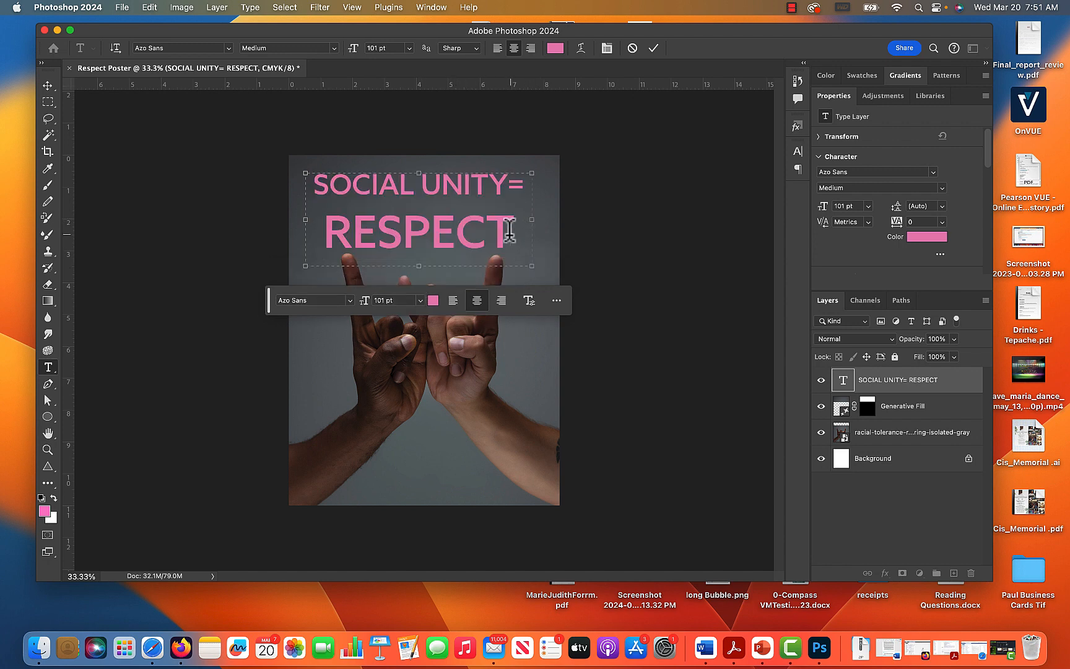
key("super+a")
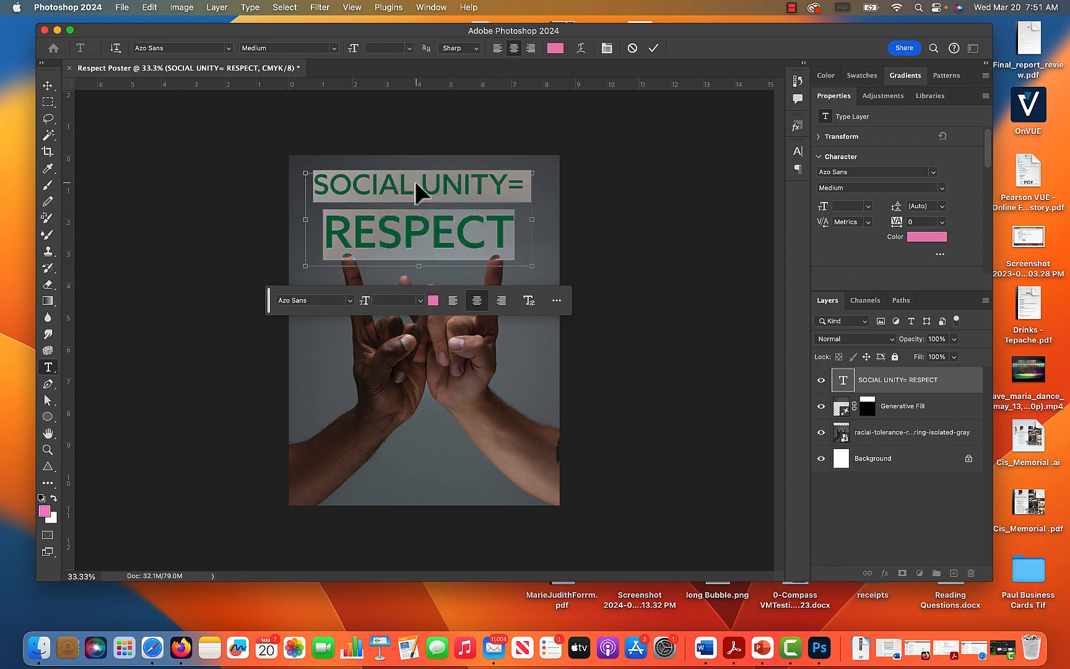
left_click(439, 204)
key("super+a")
left_click_drag(419, 265, 421, 242)
left_click(372, 192)
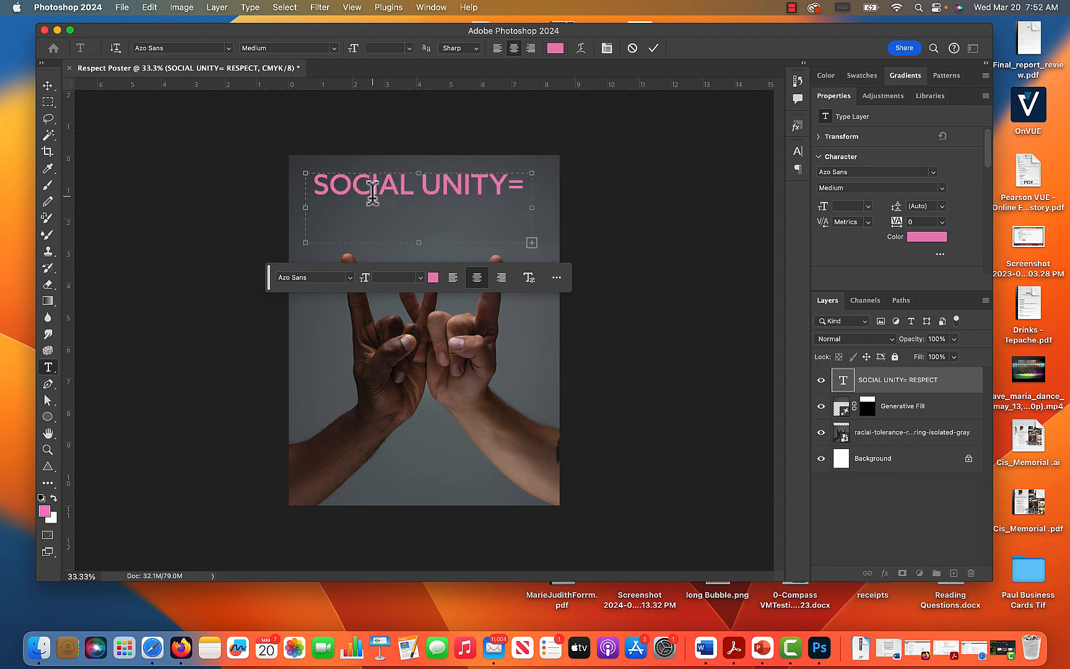
Try stretching the title downward to about 199% height with the Move tool, and undo the stretch.
left_click(47, 85)
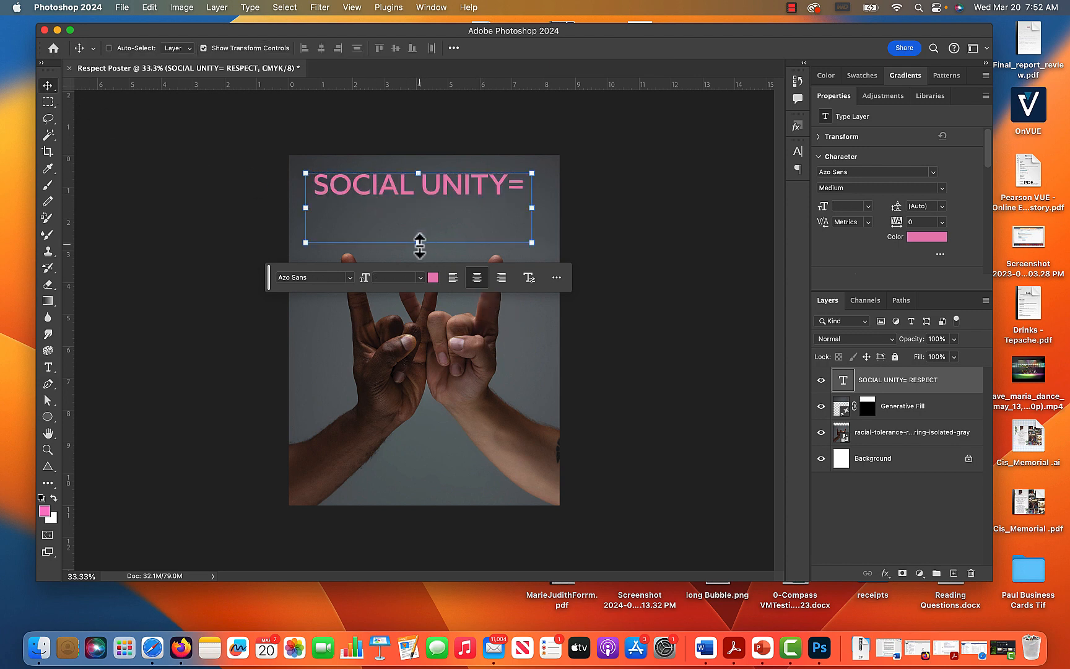
left_click_drag(419, 246, 437, 317)
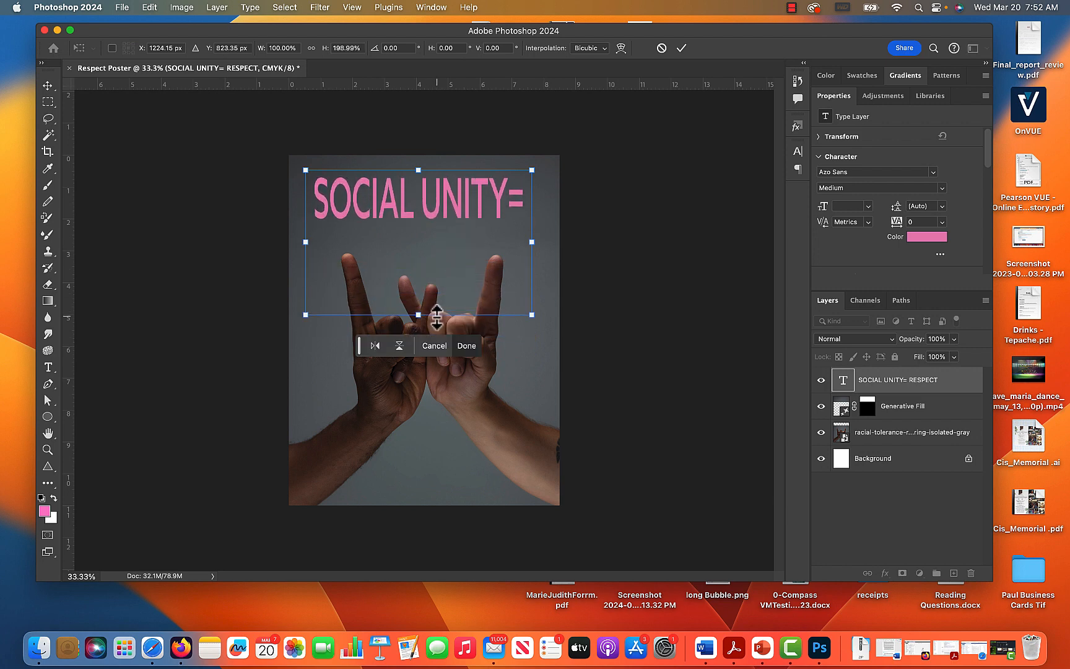
key("super+z")
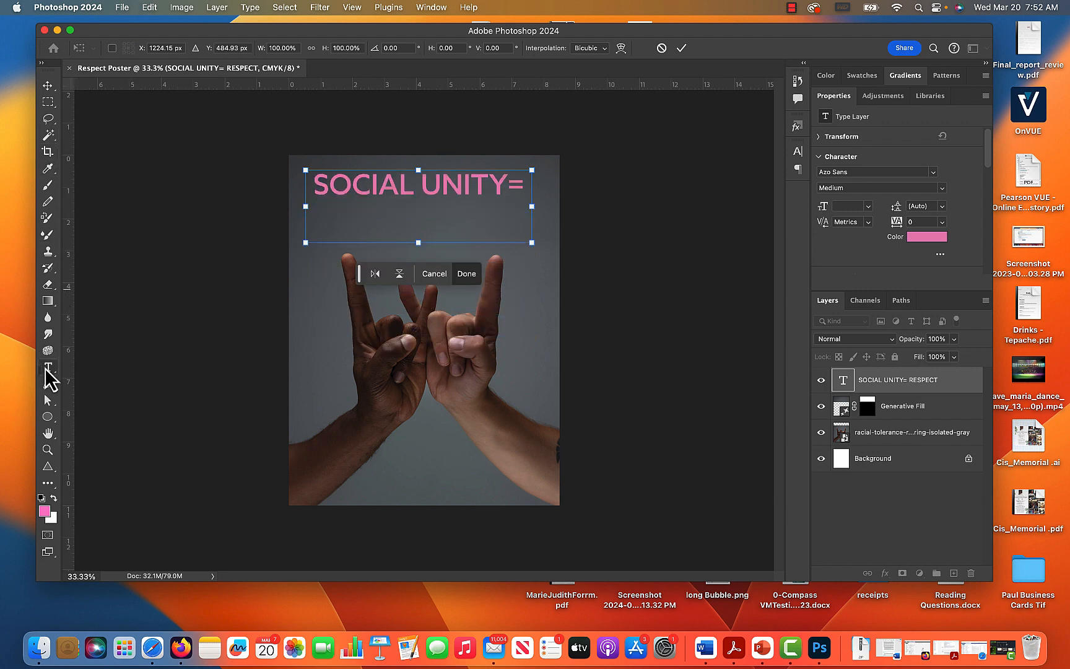
Lengthen the title's text box with the Type tool to fit RESPECT and set the leading of both lines to 81 pt.
left_click(48, 367)
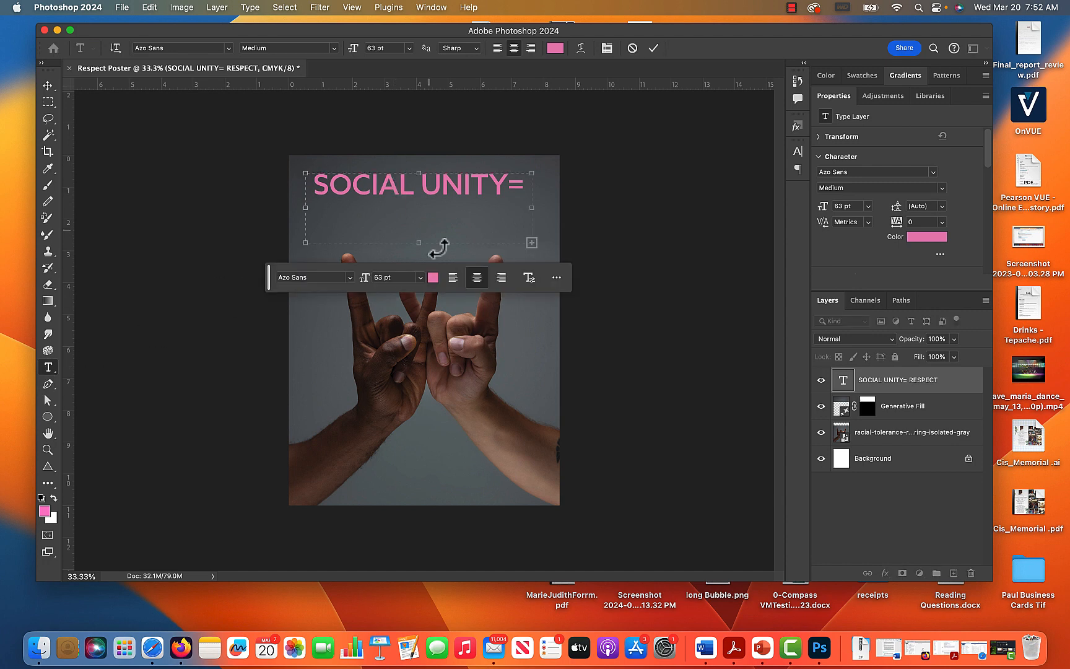
left_click_drag(416, 247, 418, 259)
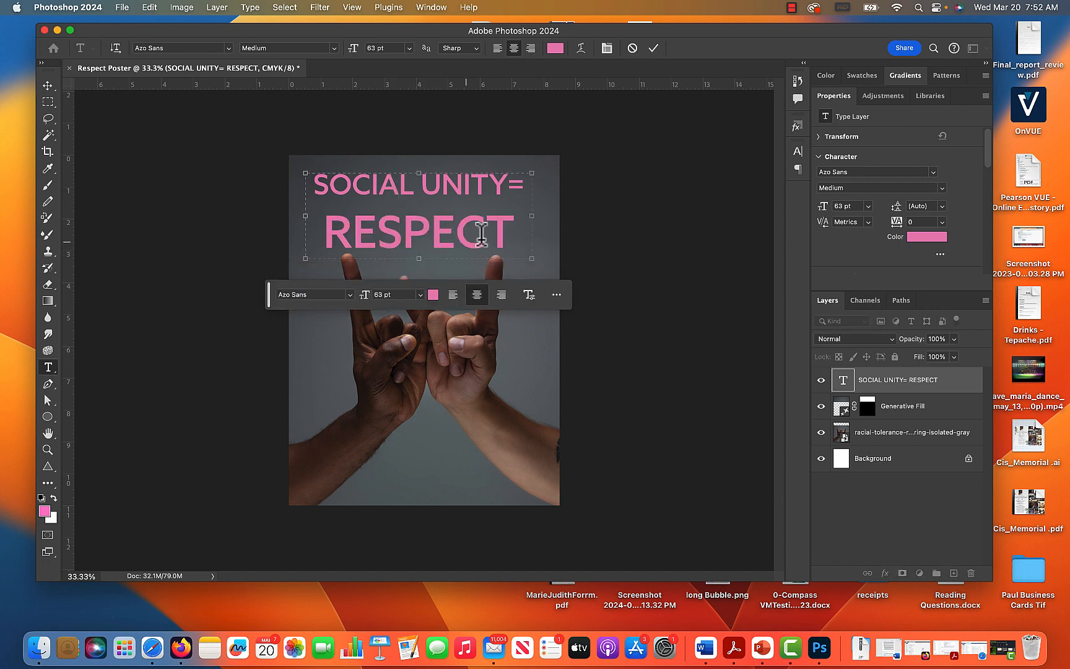
left_click_drag(504, 228, 298, 184)
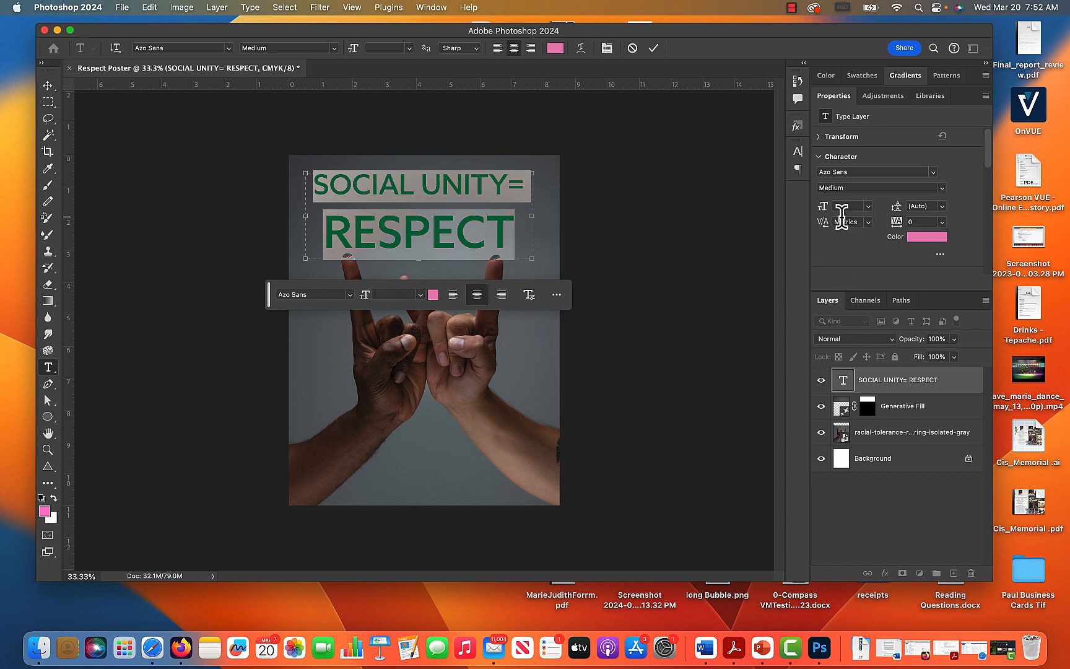
left_click(607, 48)
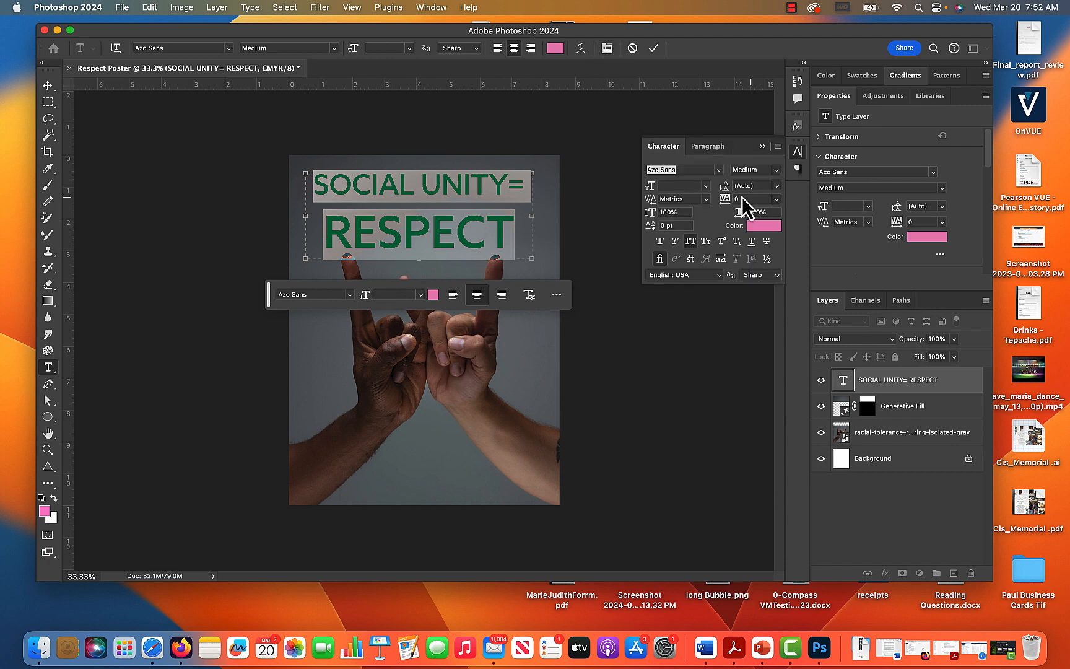
left_click_drag(728, 197, 733, 200)
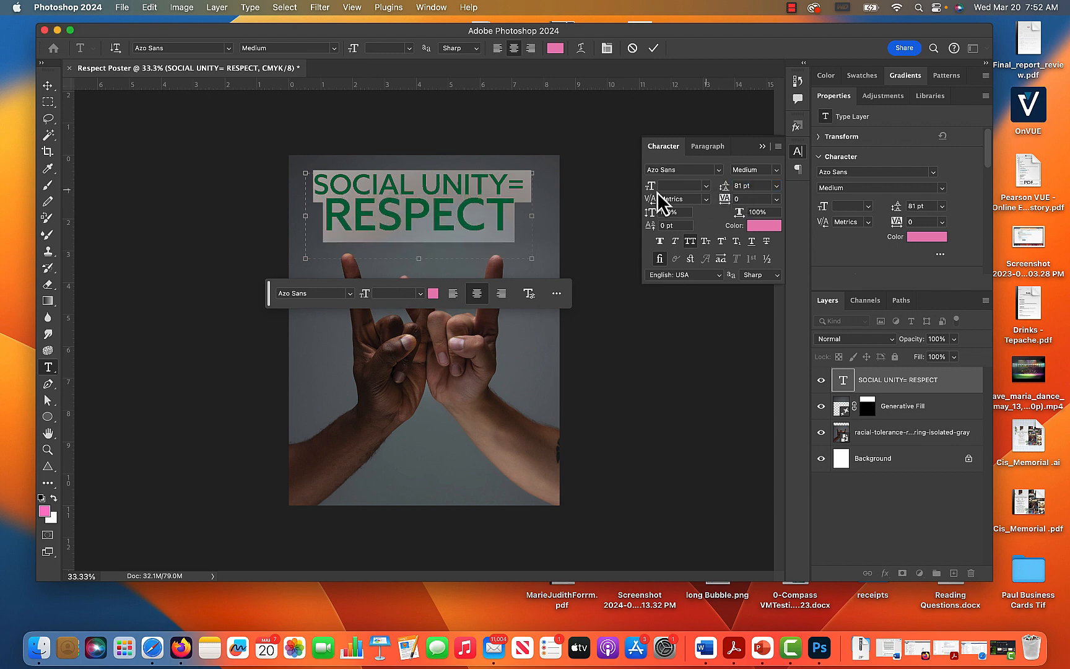
Tighten the tracking of the SOCIAL UNITY= line to -55, trying -50, -75 and -35 along the way.
left_click(333, 184)
left_click_drag(309, 180, 550, 172)
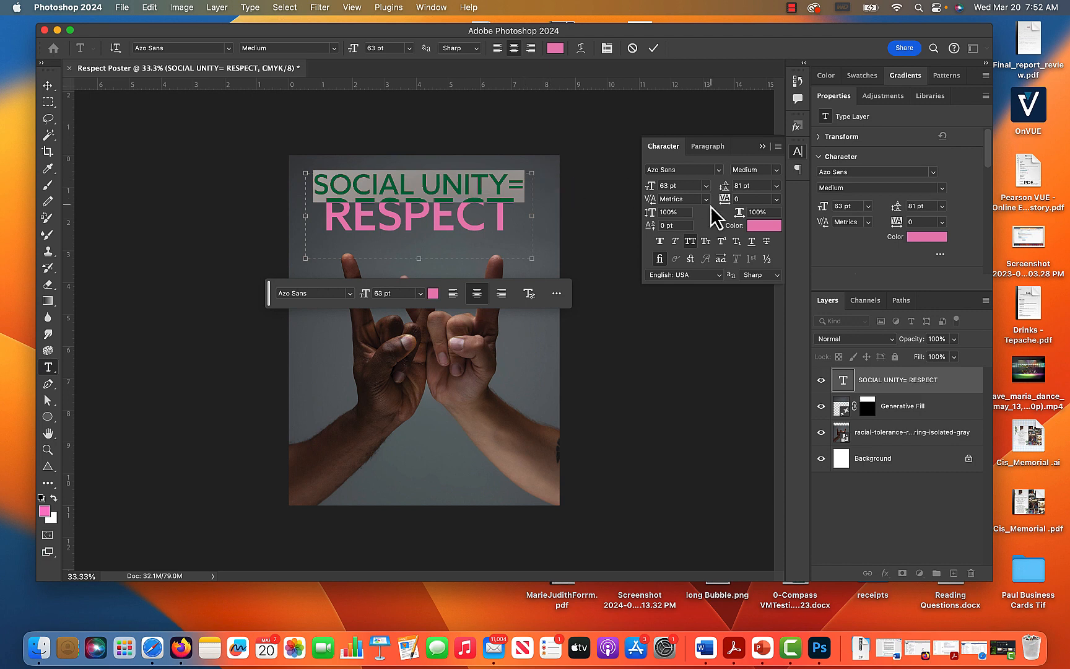
left_click(508, 224)
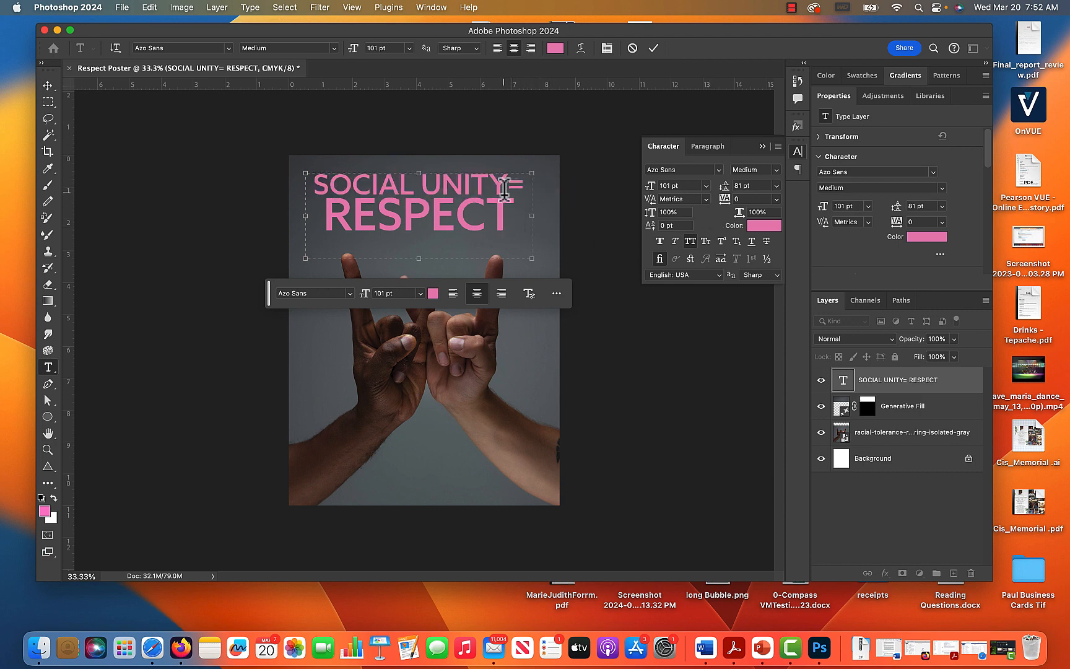
left_click_drag(527, 179, 309, 181)
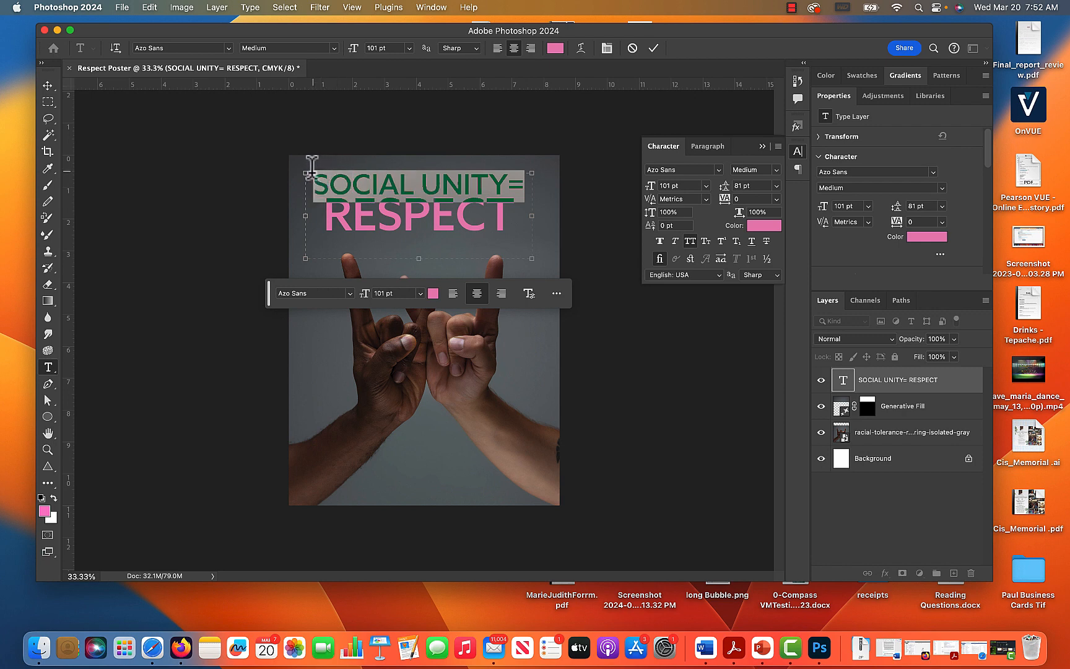
left_click(775, 200)
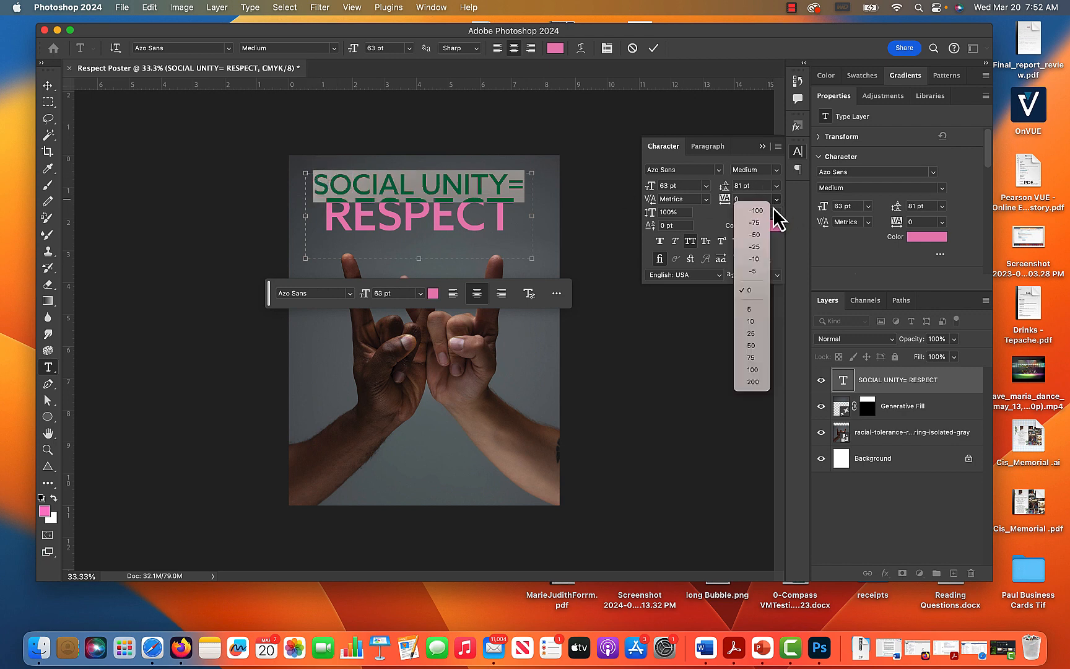
left_click(757, 237)
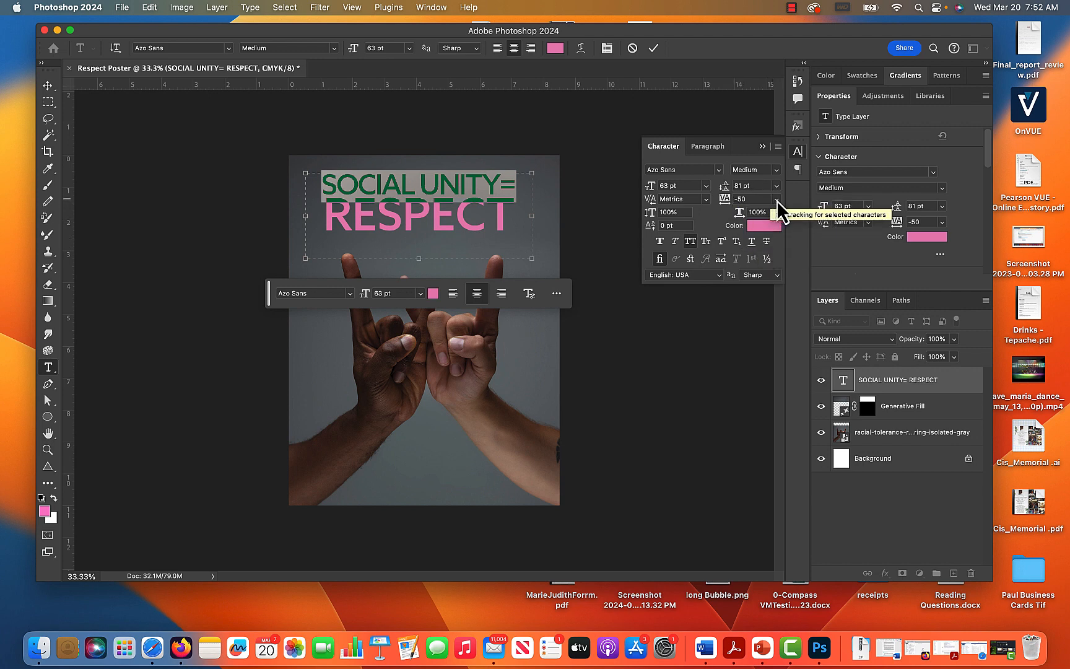
left_click(776, 200)
left_click(756, 224)
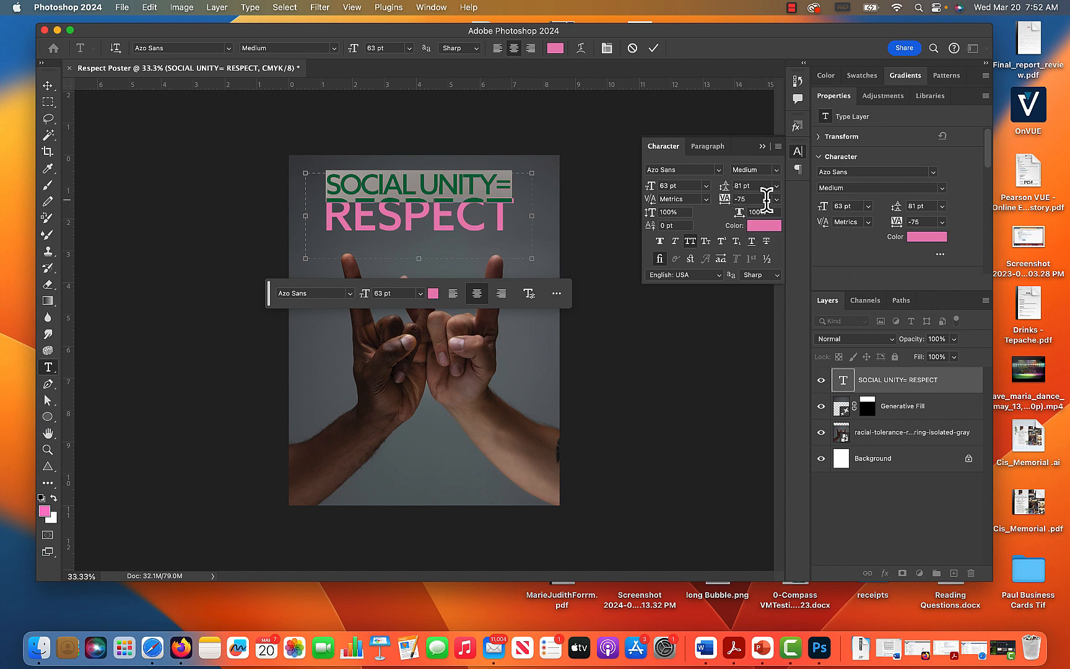
key("Up")
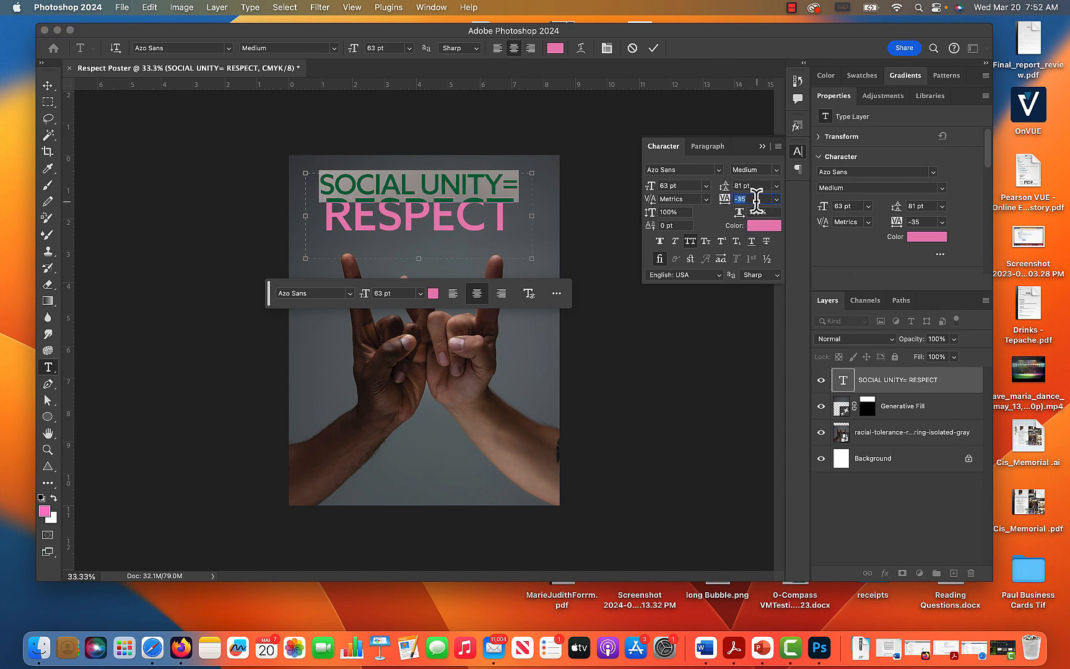
key("Down")
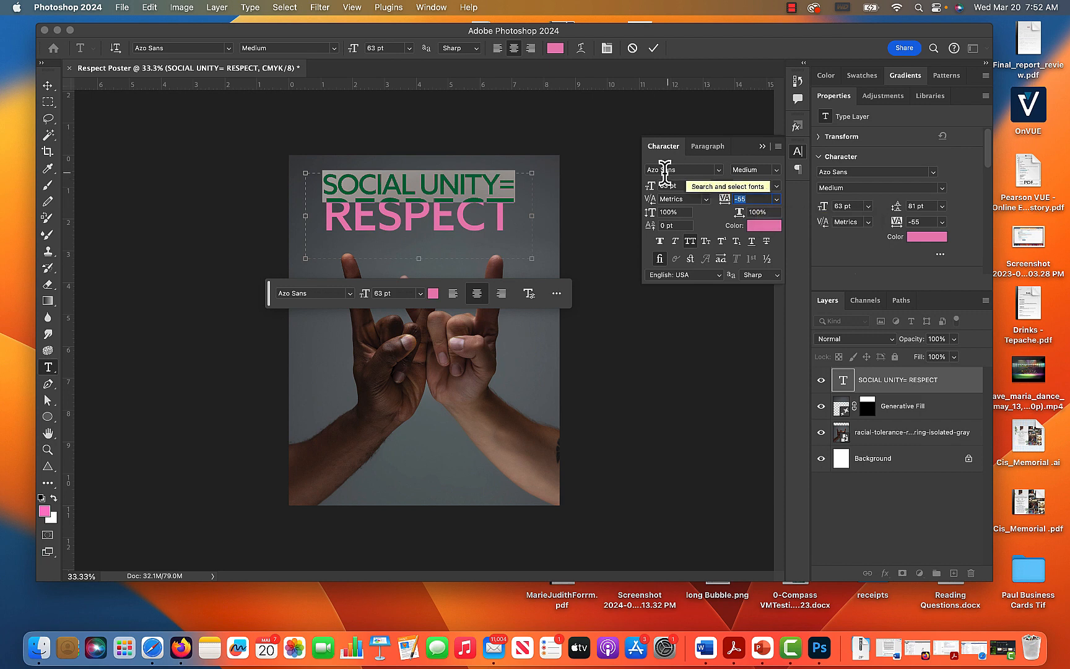
Set the tracking of the RESPECT line to -5 and commit the title text.
left_click_drag(513, 214, 337, 211)
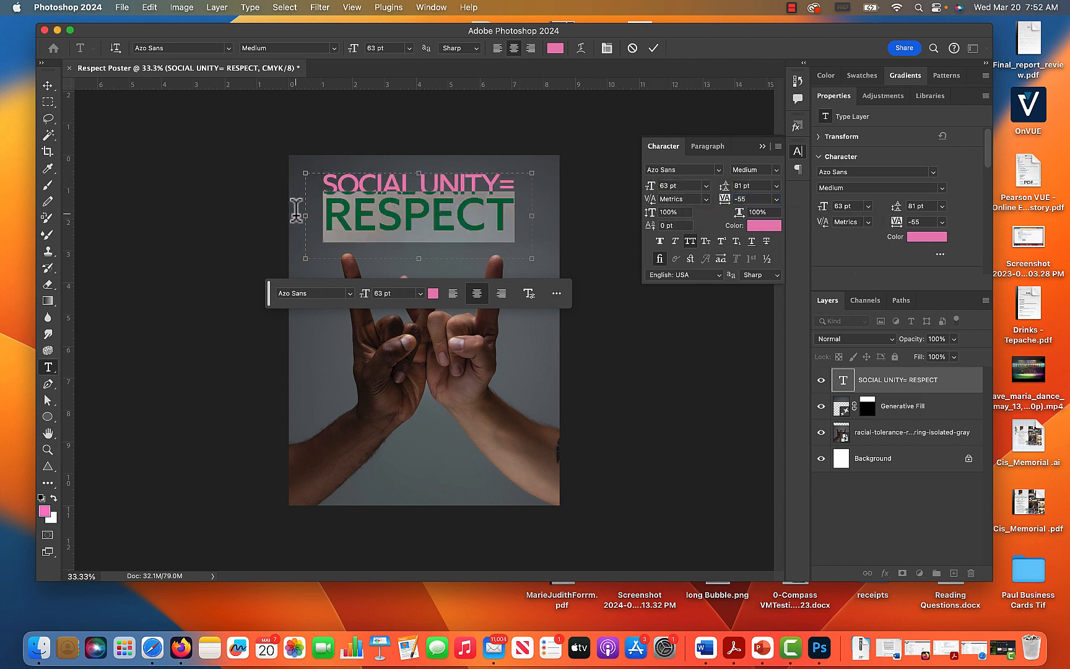
left_click(776, 198)
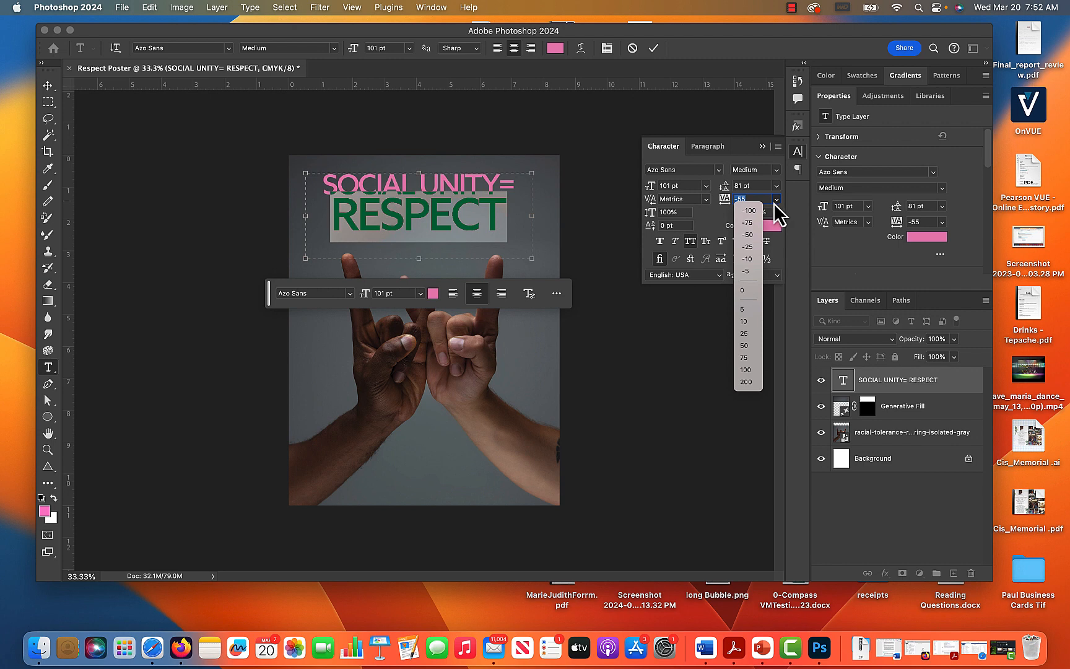
left_click(753, 273)
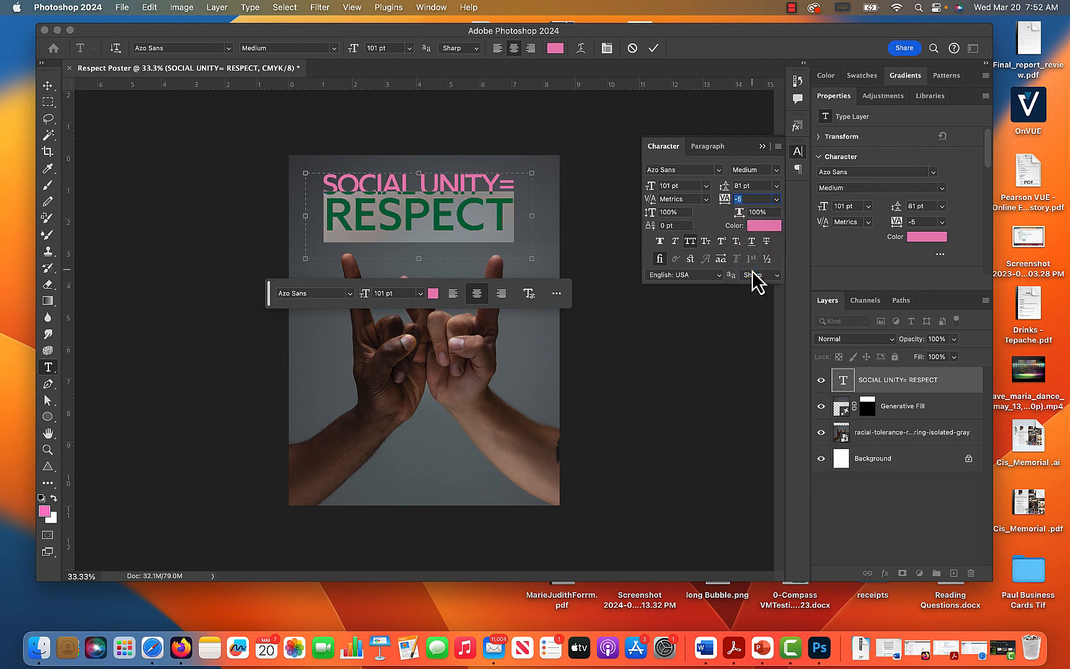
left_click(50, 103)
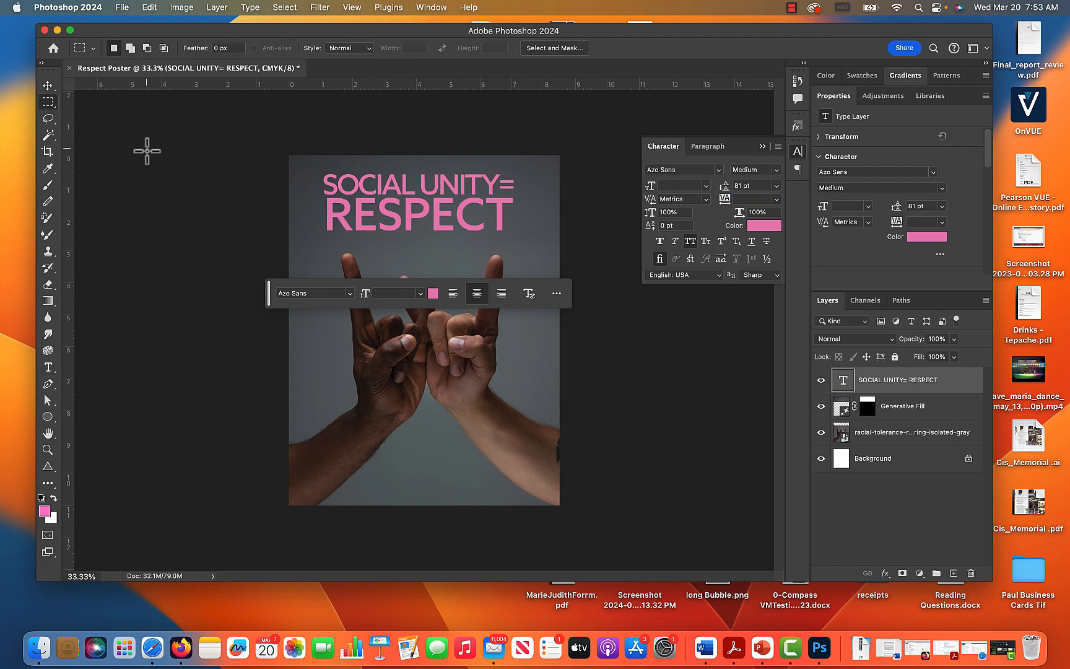
Move the title slightly down and to the right with the Move tool, and shift the contextual task bar below the hands.
left_click(48, 85)
left_click_drag(413, 226, 421, 236)
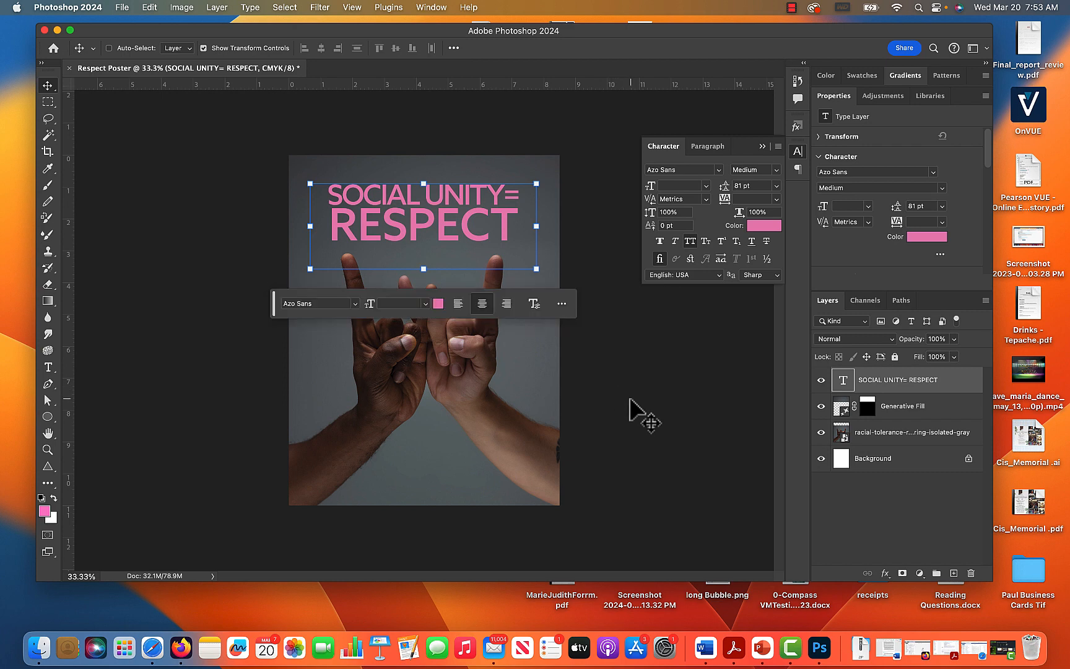
left_click(48, 103)
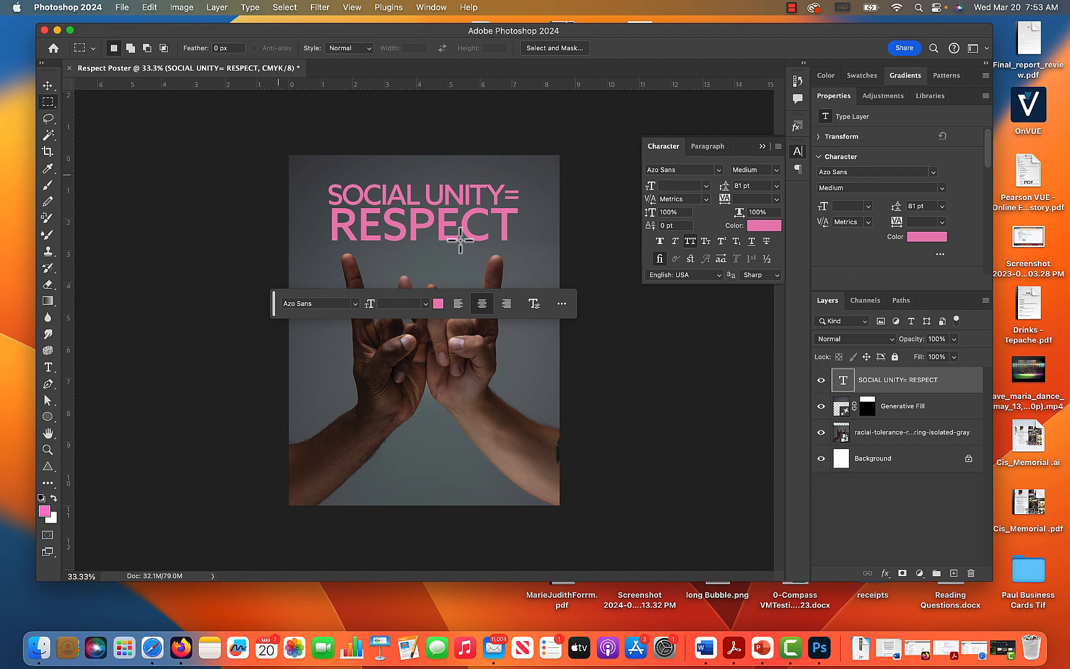
left_click_drag(278, 316, 245, 527)
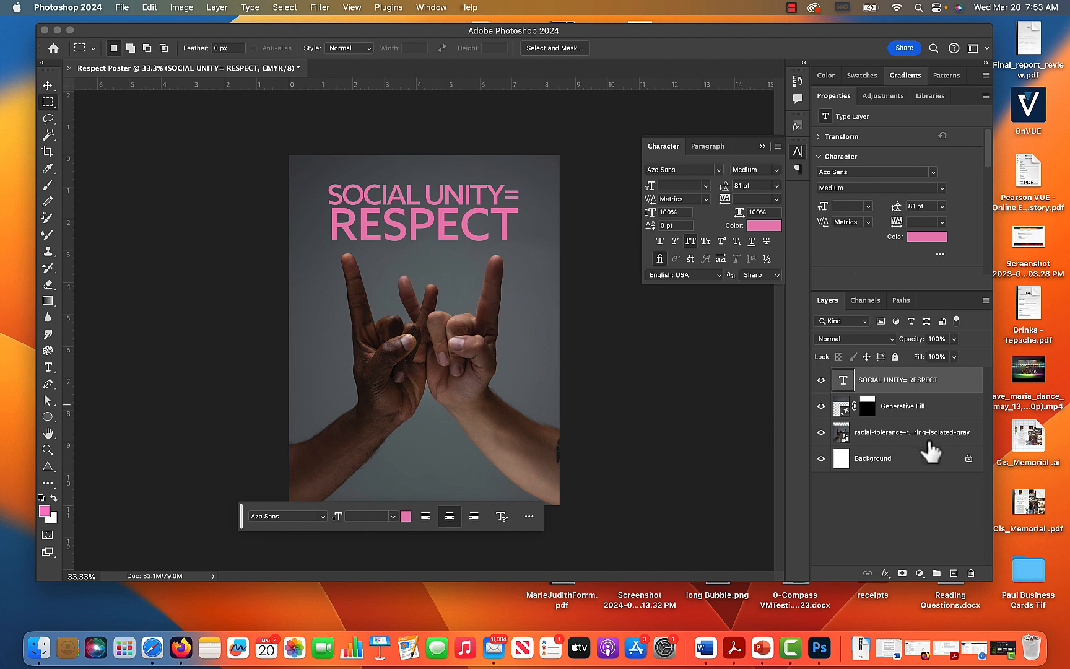
Add a Brightness/Contrast adjustment layer with Brightness 20 above the hands photo, and move it above the Generative Fill layer.
left_click(884, 437)
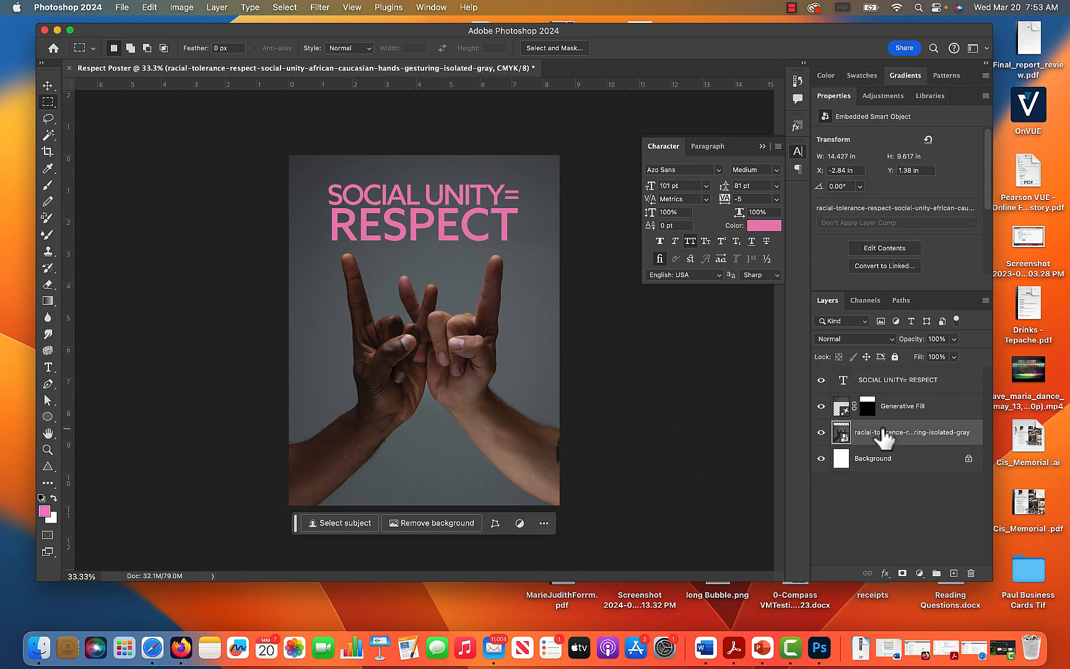
left_click(919, 572)
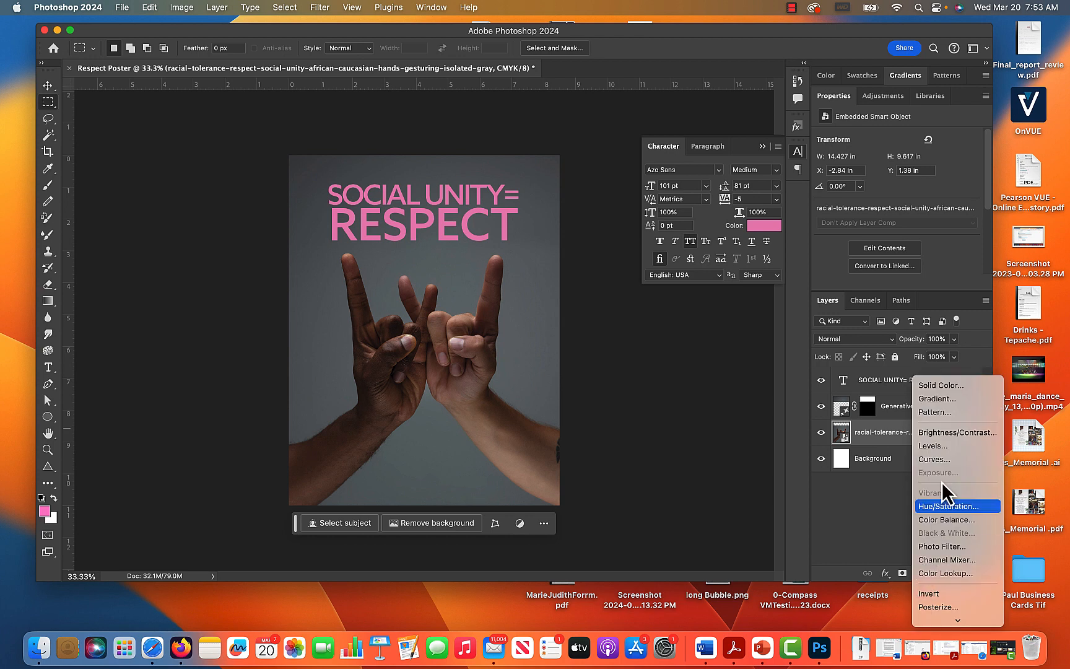
left_click(957, 433)
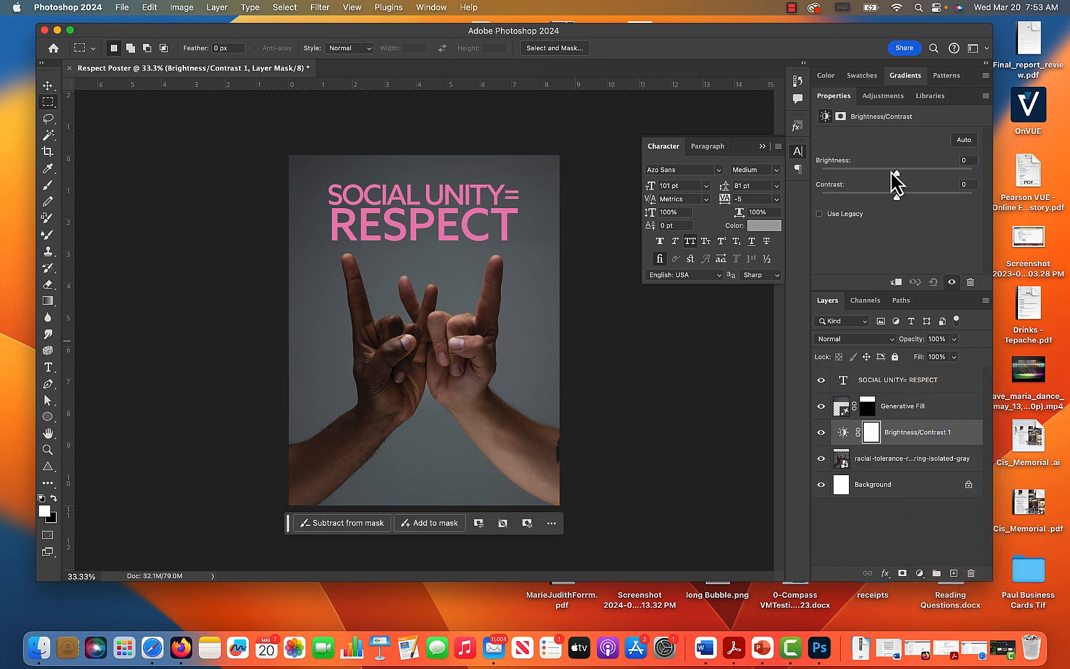
left_click_drag(896, 174, 907, 176)
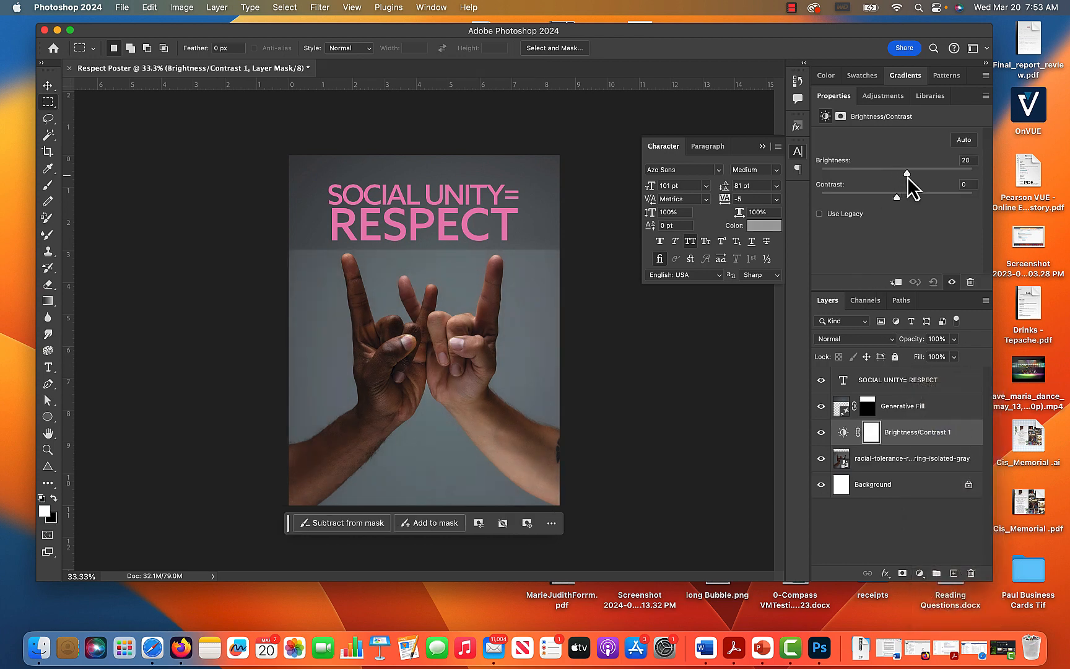
left_click_drag(847, 436, 891, 407)
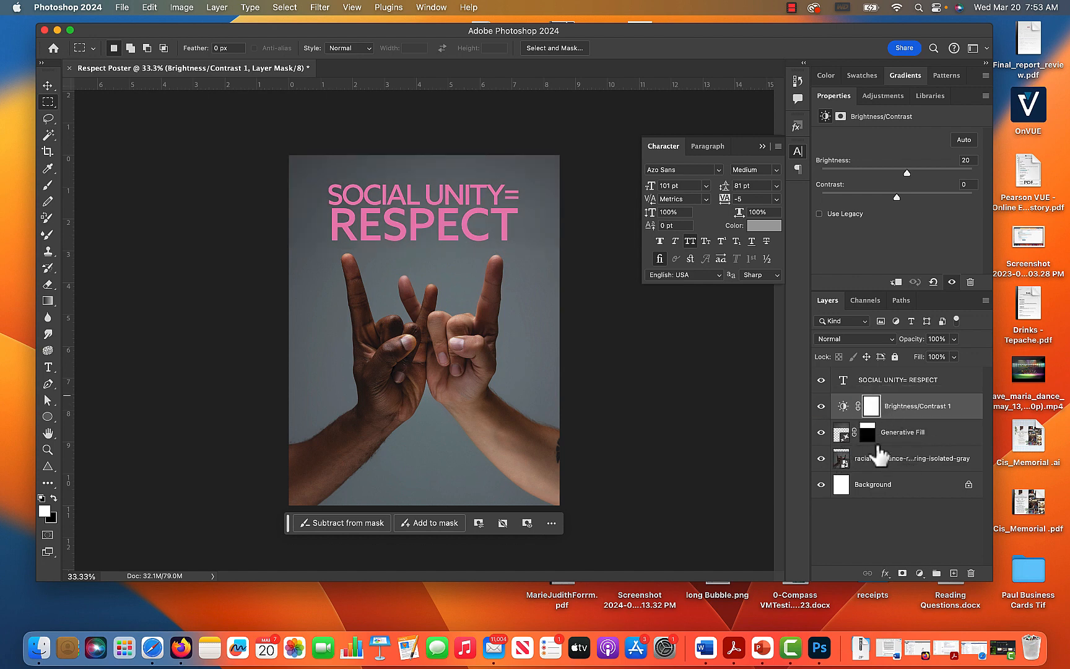
left_click(50, 91)
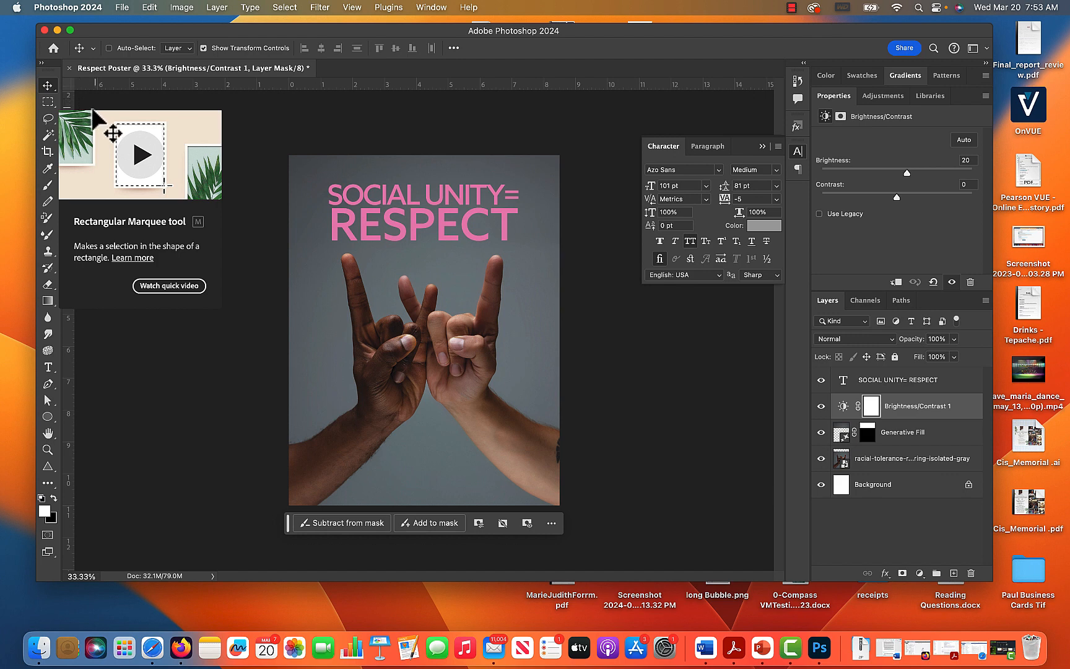
left_click(50, 101)
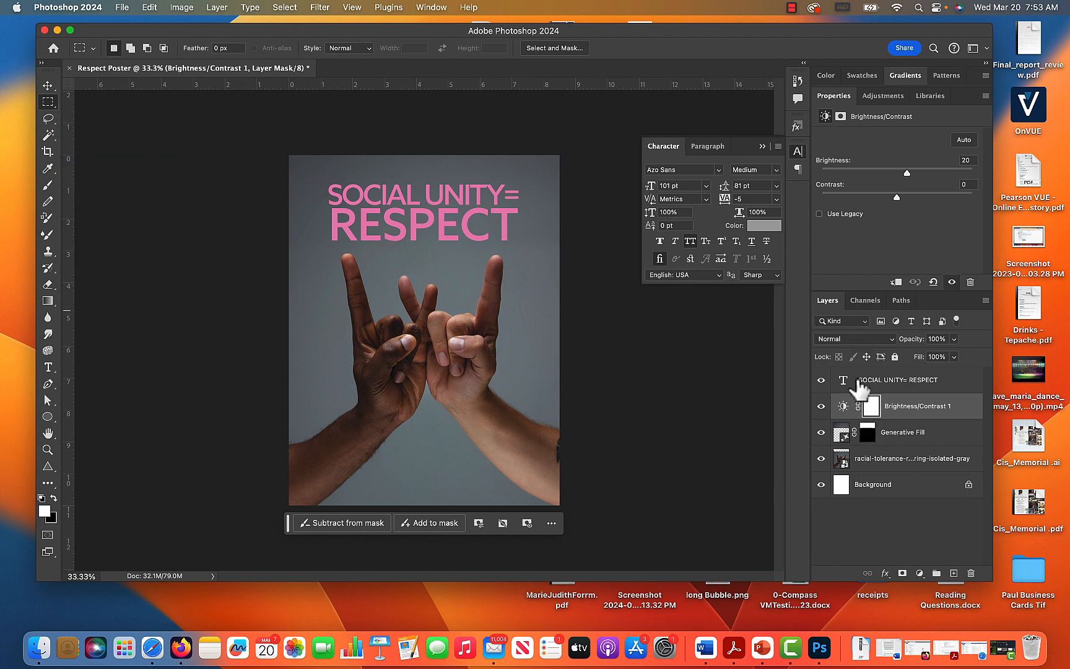
Apply the pink-to-white gradient preset to the title layer, and move the contextual task bar below the hands.
left_click(852, 379)
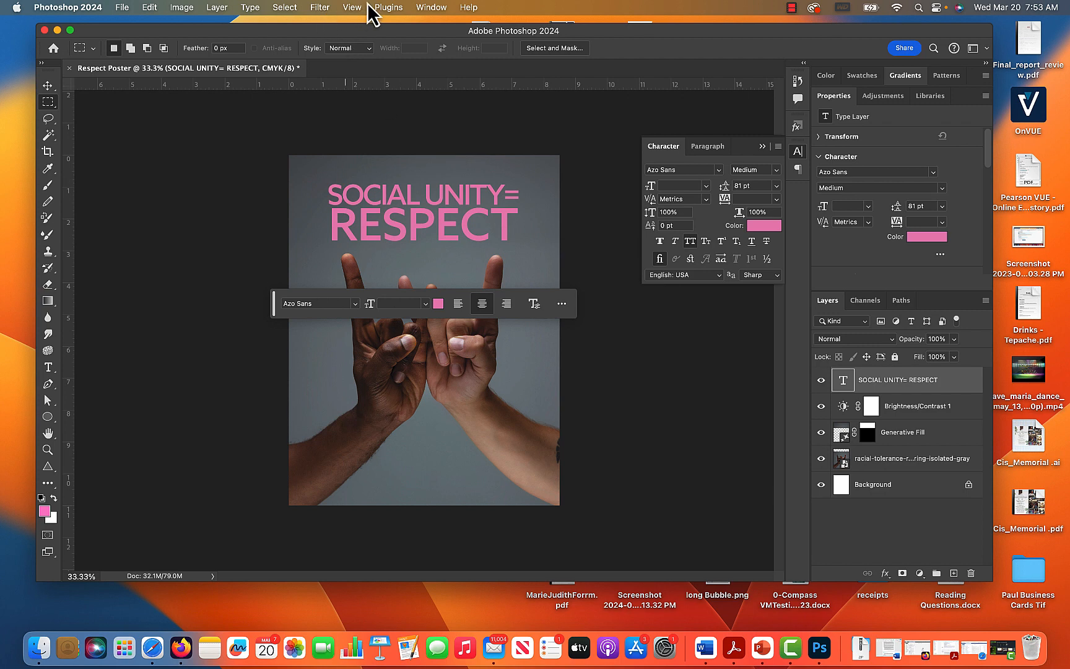
left_click(430, 8)
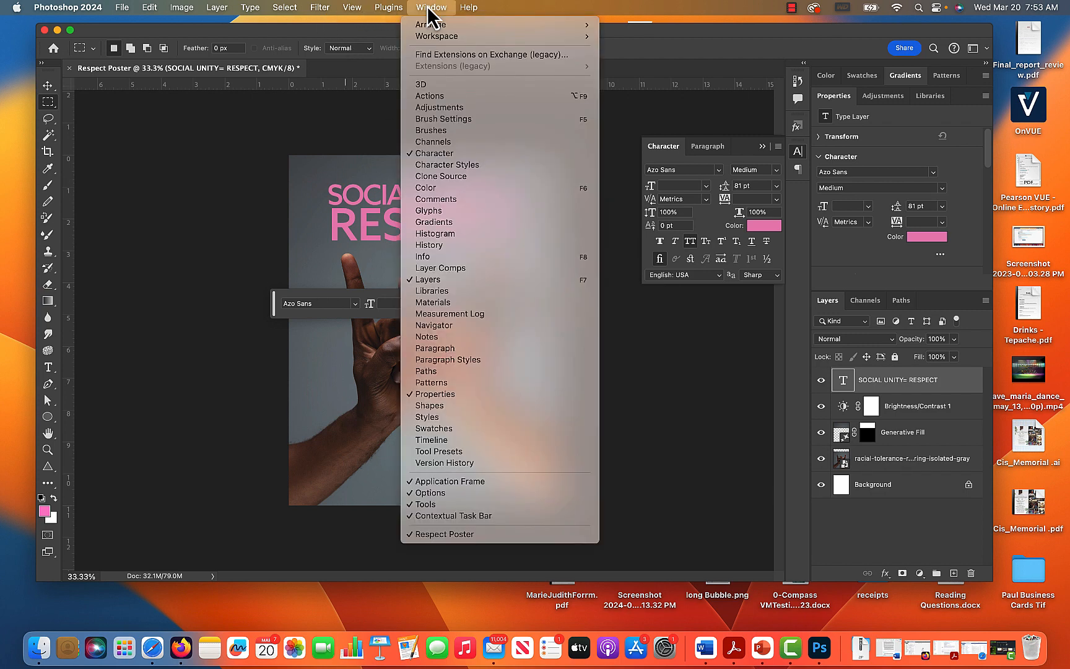
left_click(470, 221)
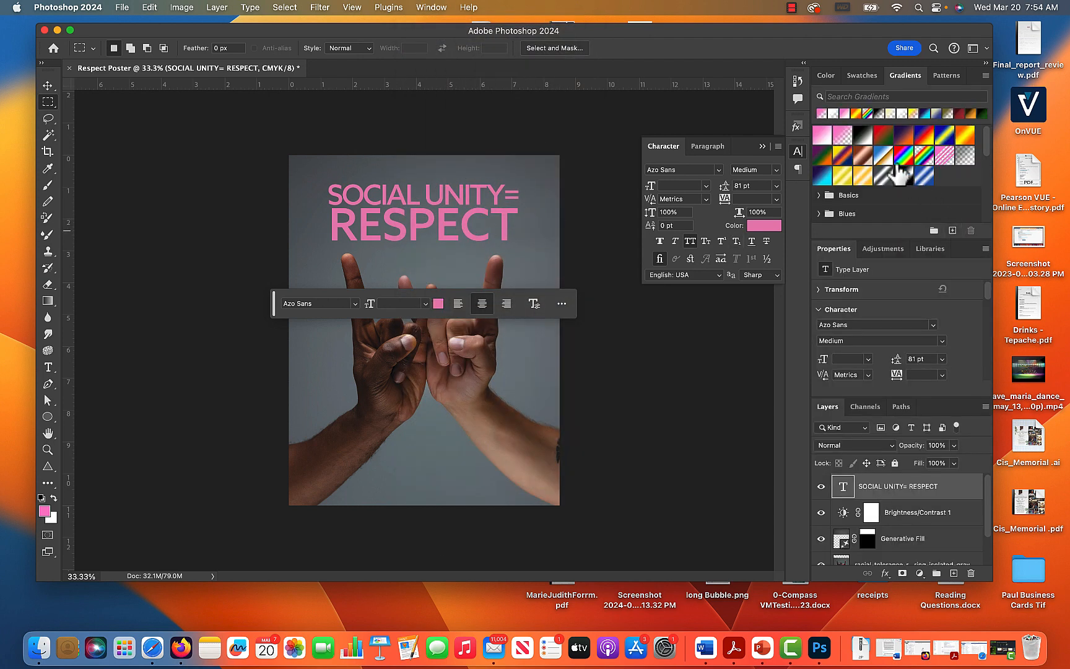
left_click(823, 135)
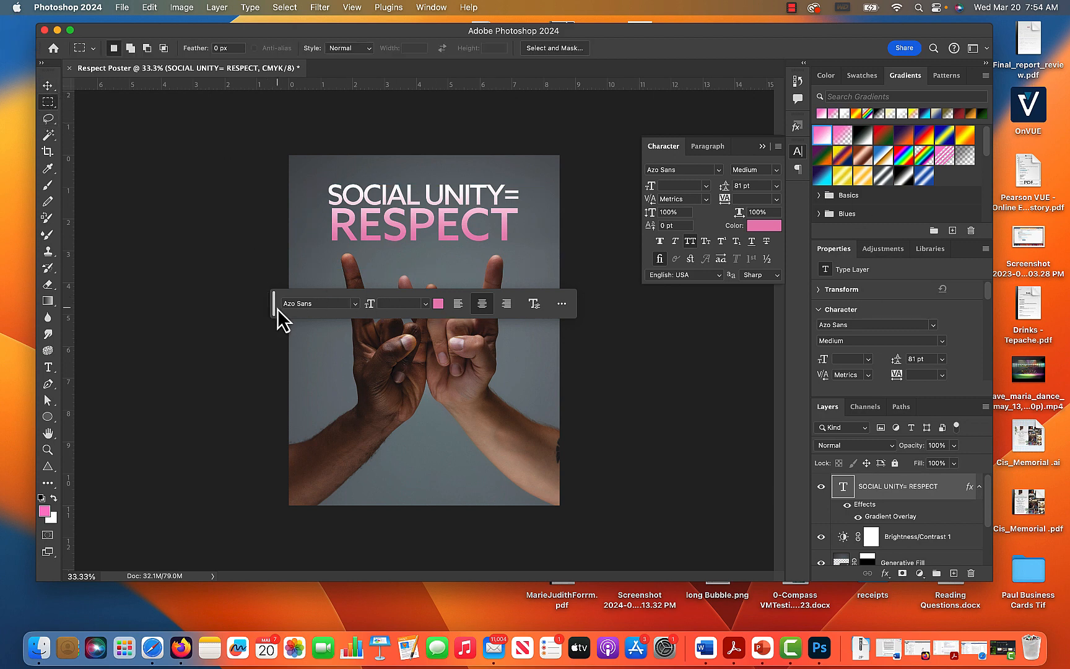
left_click_drag(275, 309, 286, 523)
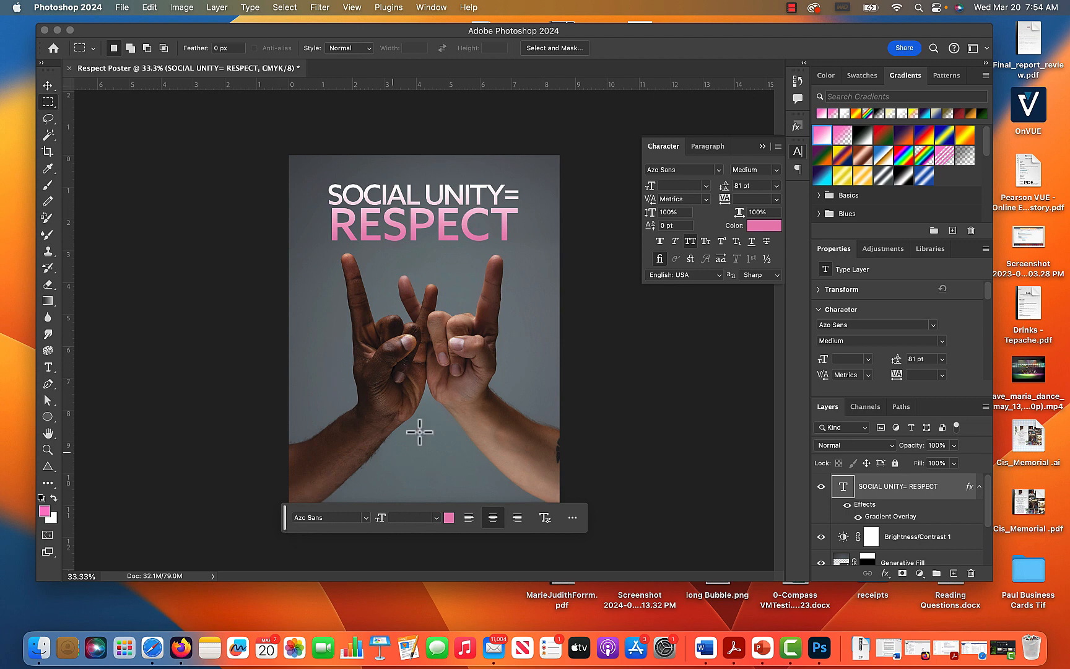
Save the poster to Creative Cloud under the name Respect Poster.
left_click(121, 8)
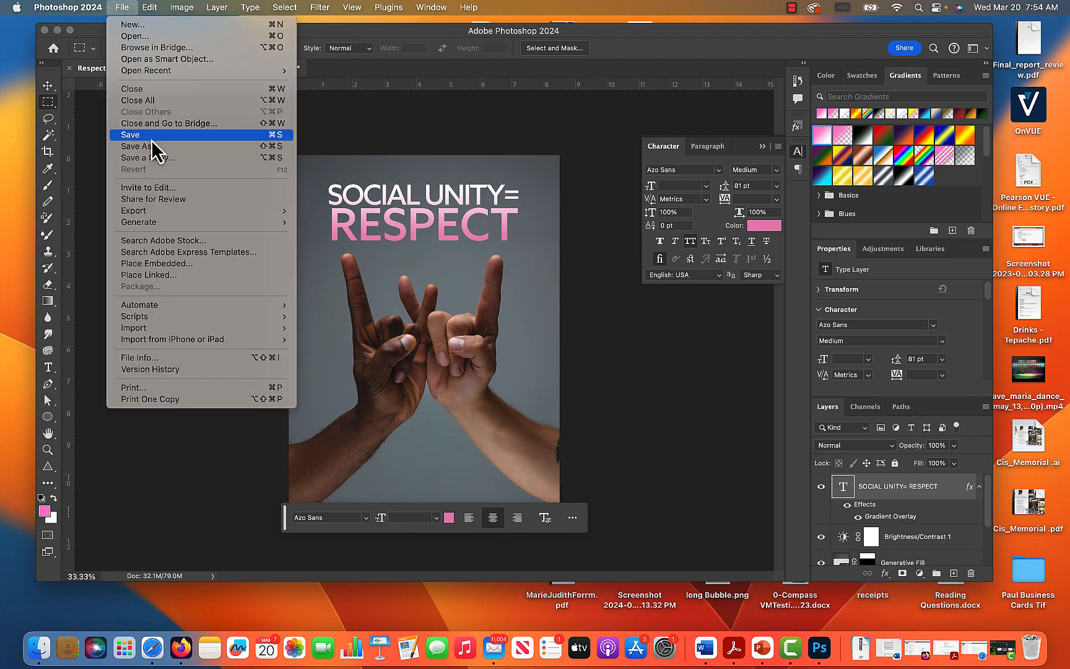
left_click(152, 137)
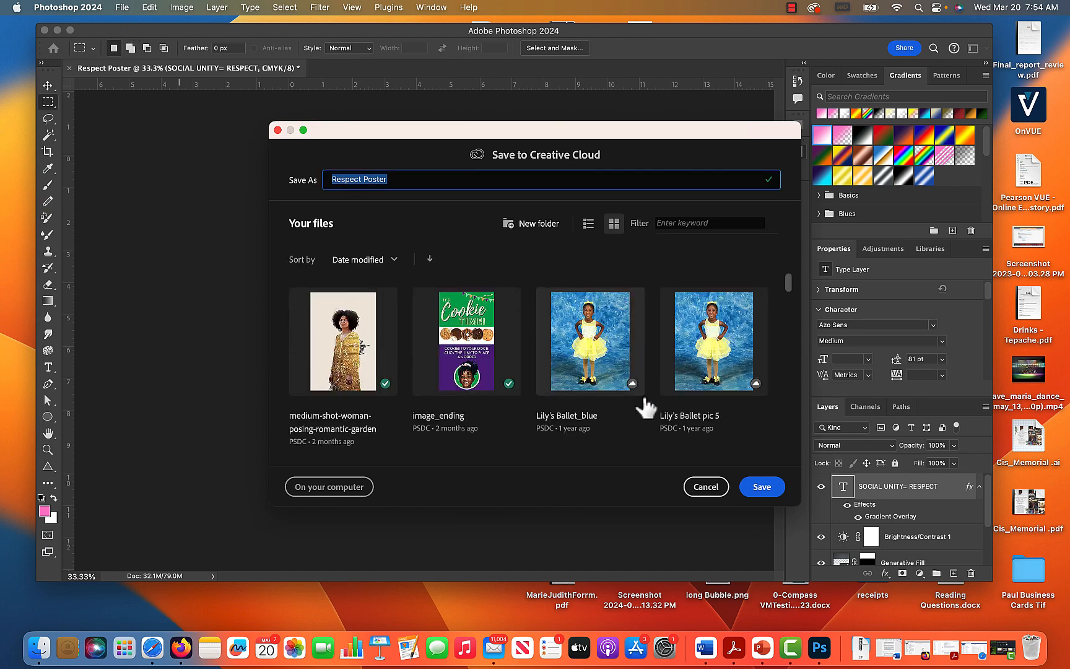
left_click(762, 488)
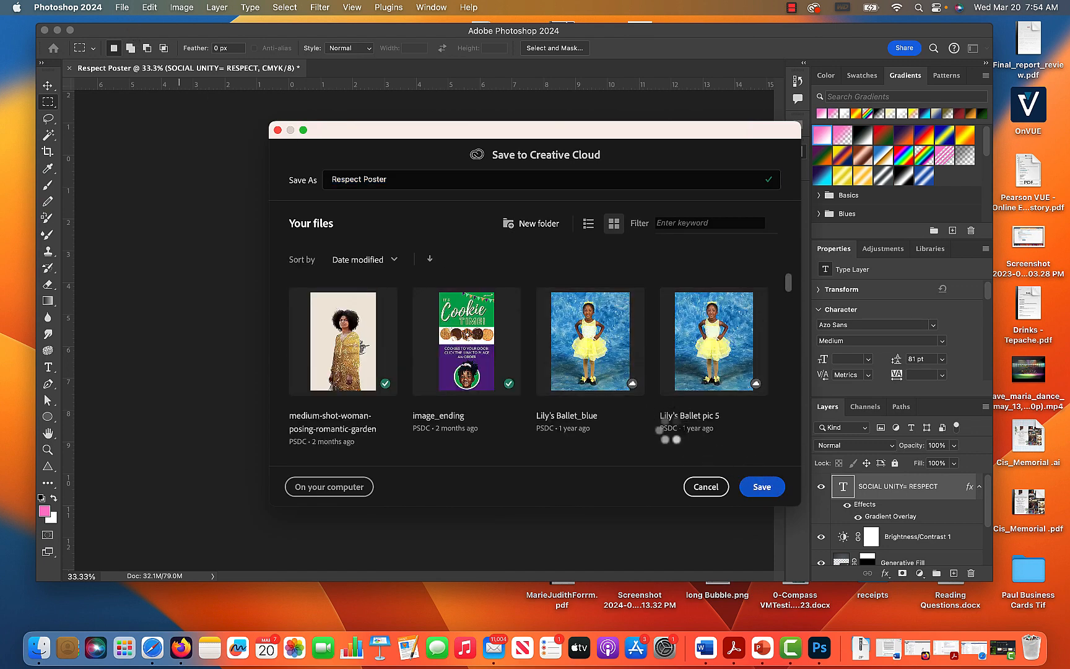
Try to save a copy of the poster and dismiss the alert.
left_click(123, 7)
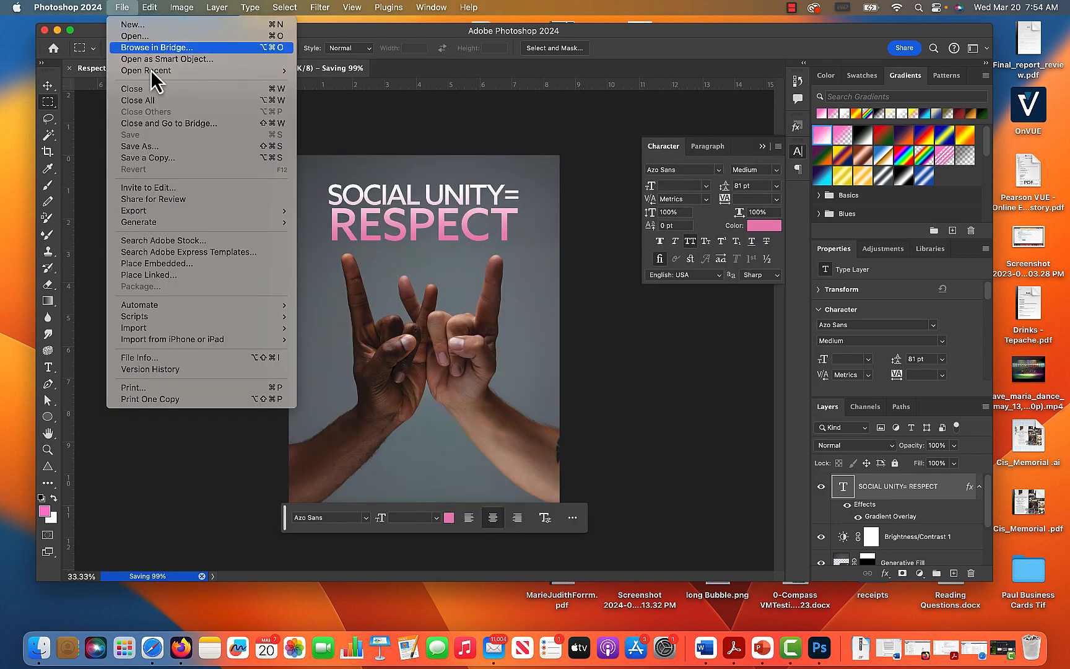
left_click(184, 158)
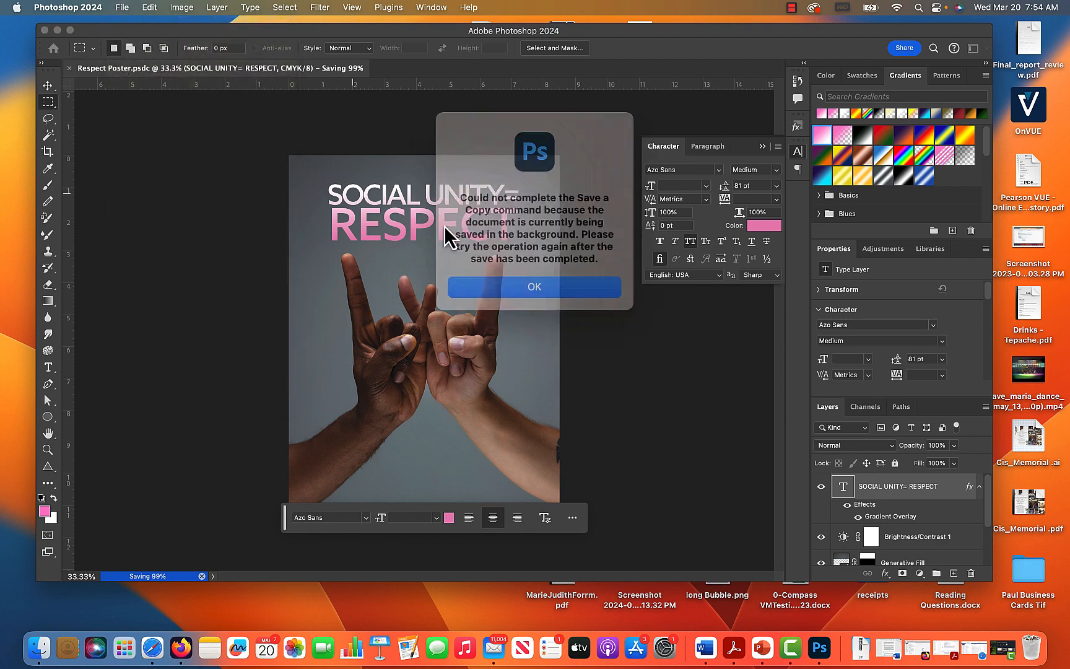
left_click(563, 275)
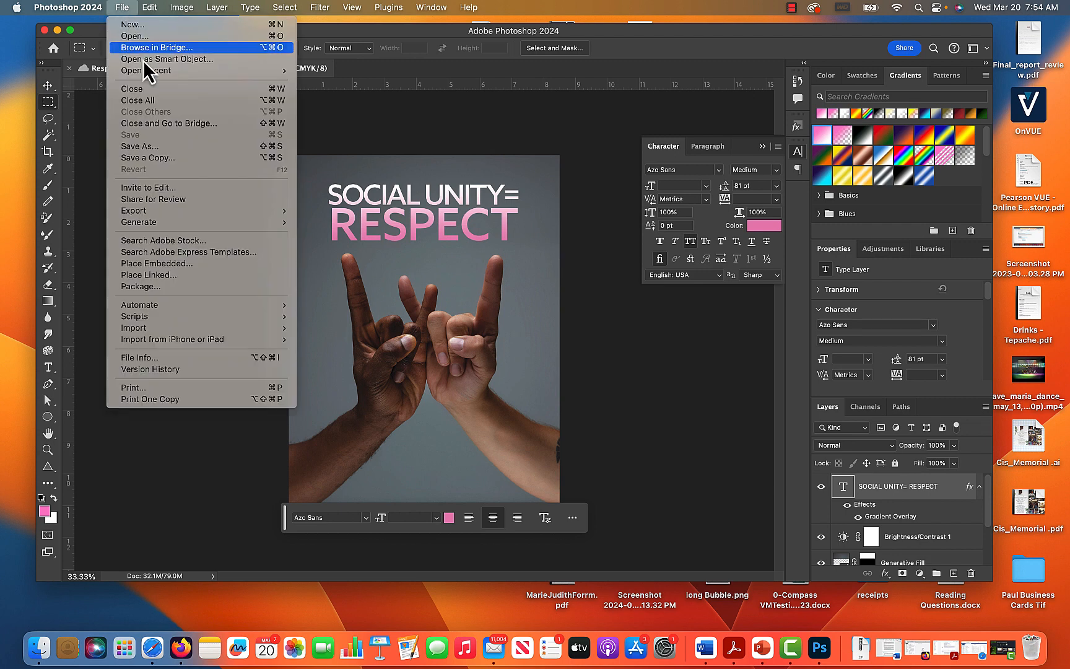
Save a JPEG copy of the poster named Respect Poster copy to the computer's Downloads folder at Maximum quality 12.
left_click(123, 8)
left_click(177, 162)
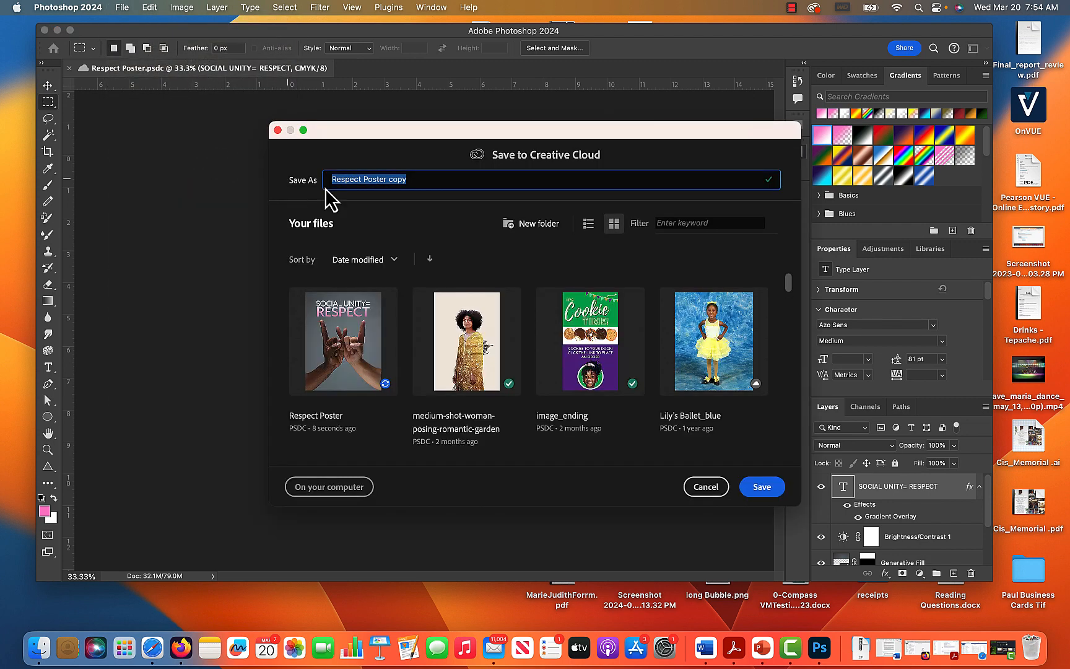
left_click(348, 492)
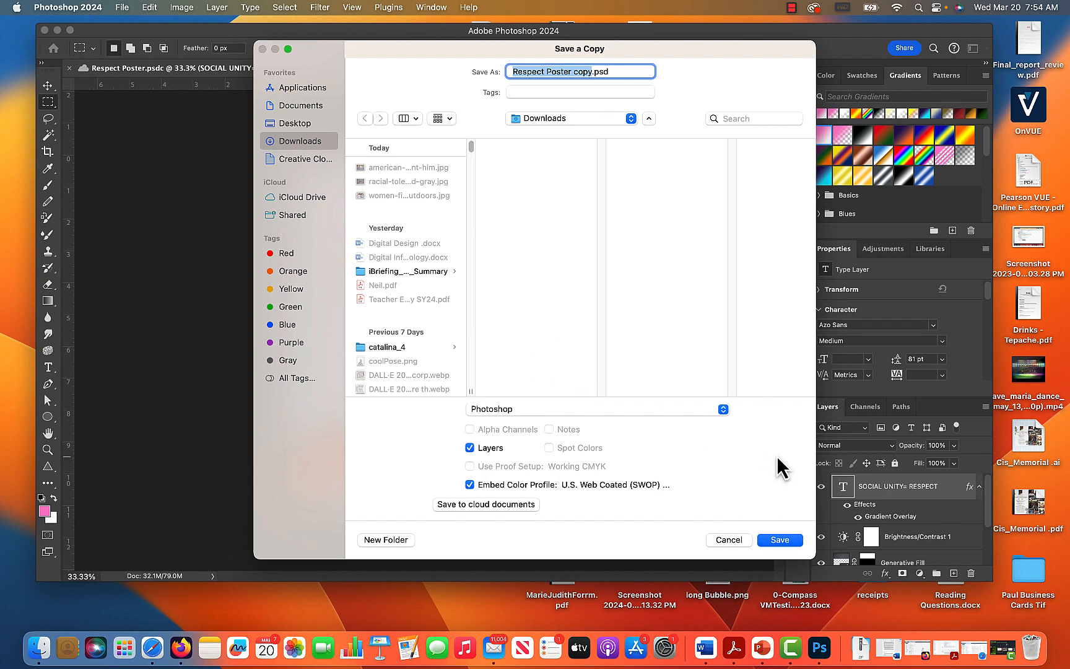
left_click(586, 420)
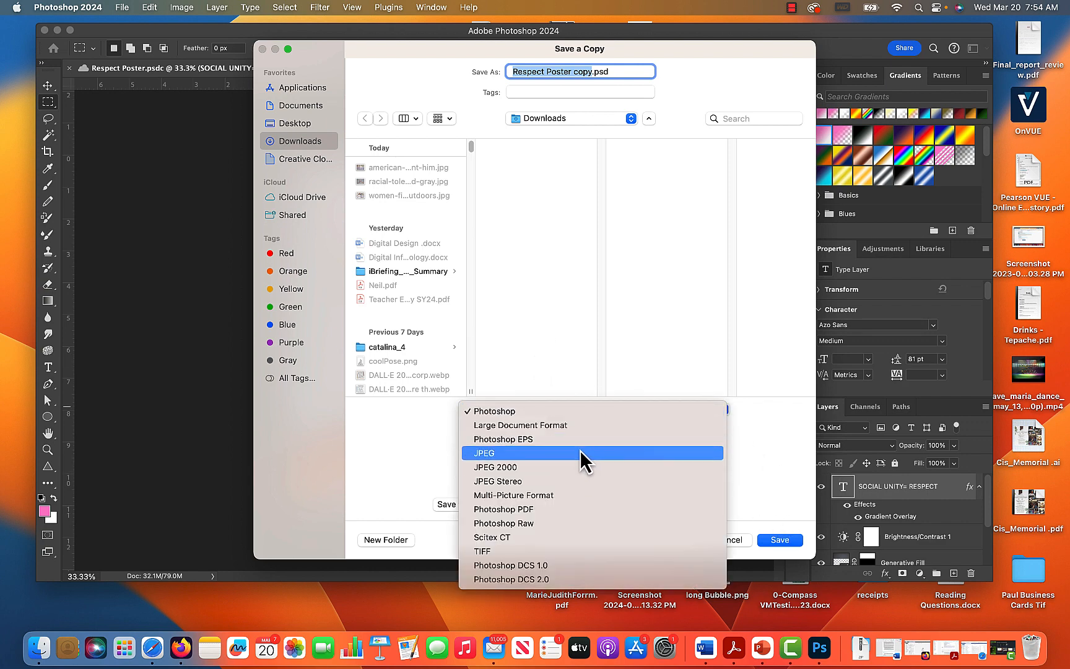
left_click(582, 460)
left_click(778, 540)
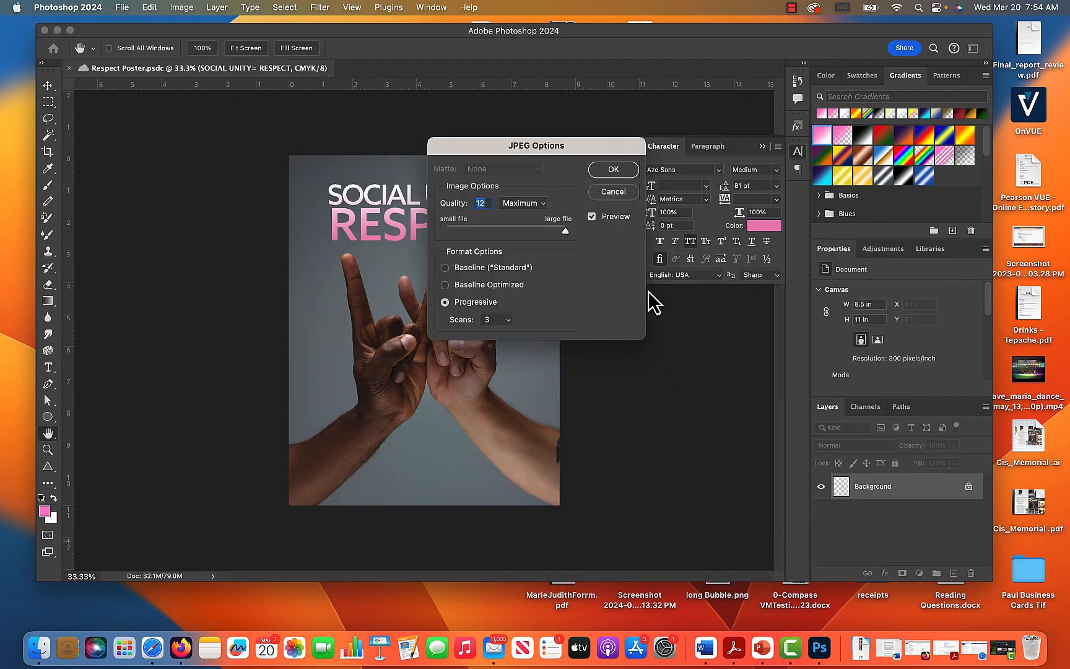
left_click(612, 172)
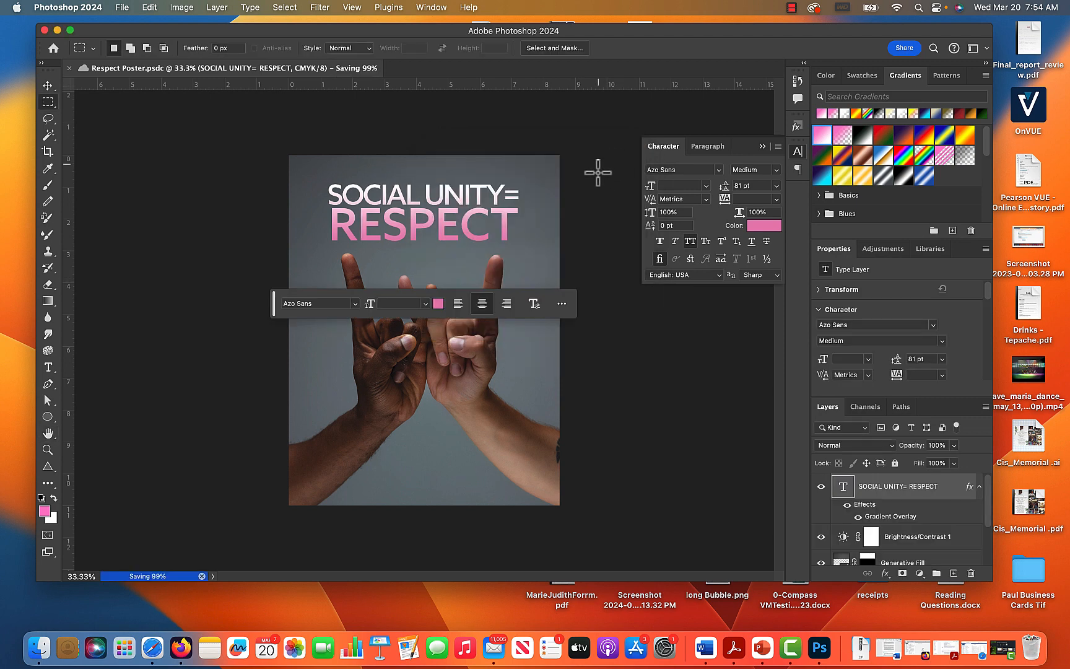
left_click(791, 8)
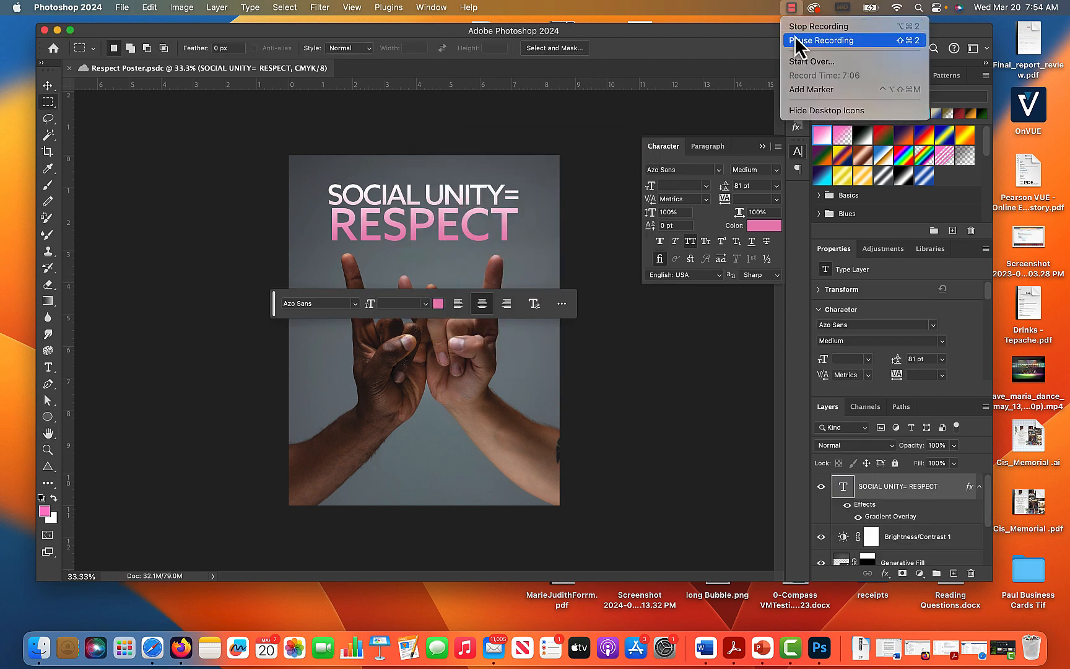